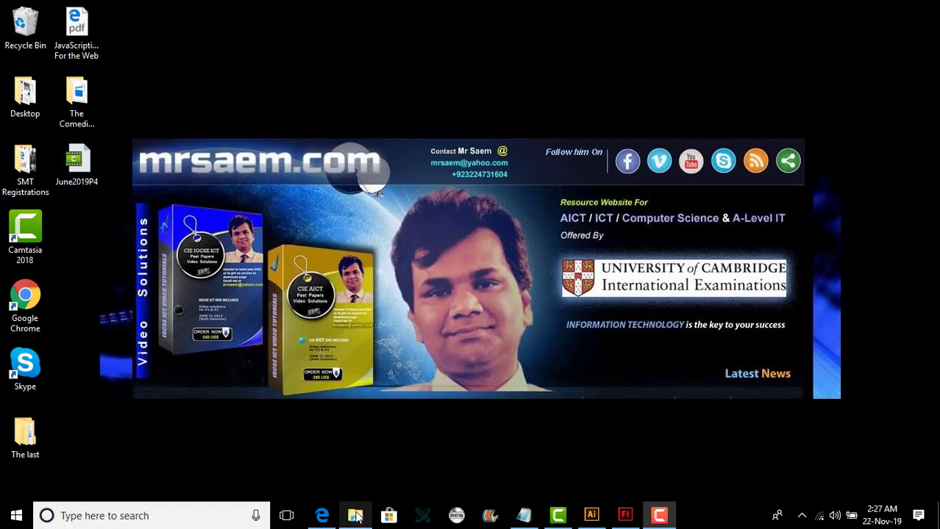
Switch to the 9626_s19_qp_4.pdf exam paper and read the page 2 instructions on the Examination folder and source files.
left_click(327, 518)
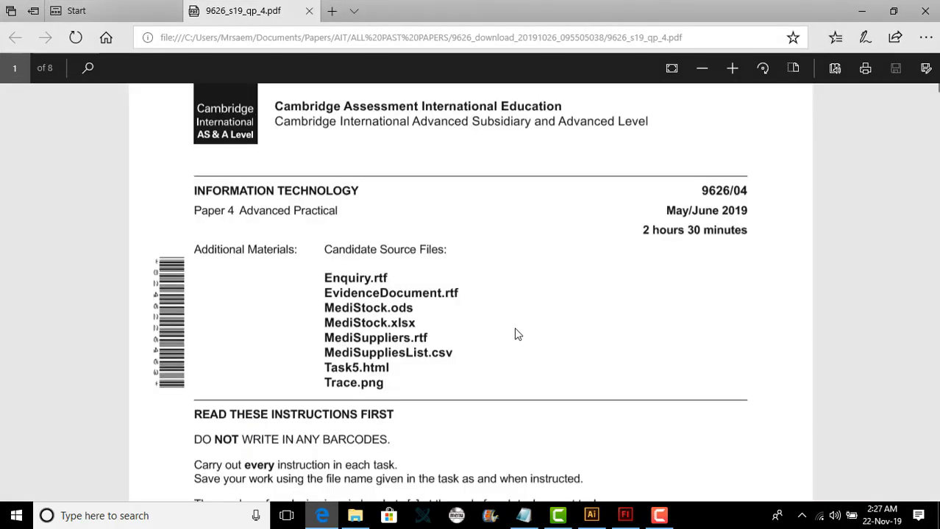
scroll(514, 327, "down", 10)
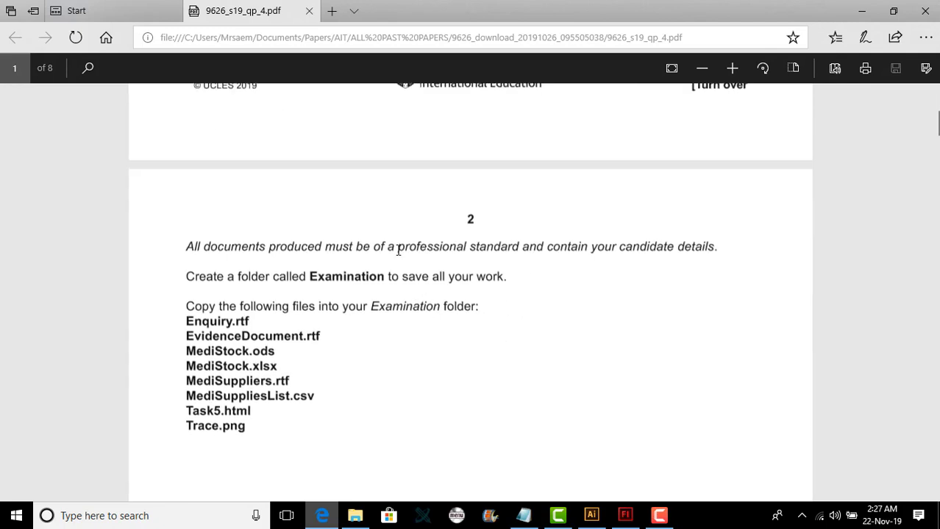
left_click_drag(396, 250, 520, 249)
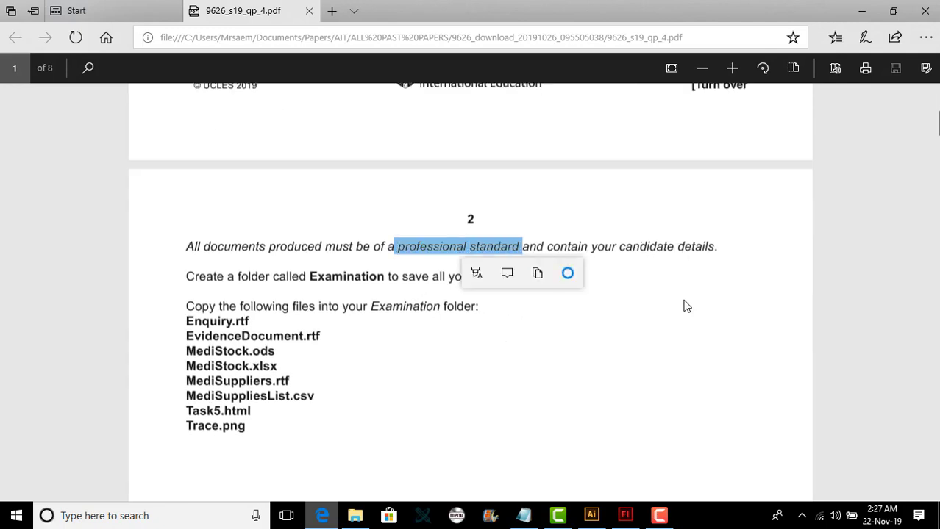
scroll(662, 308, "down", 2)
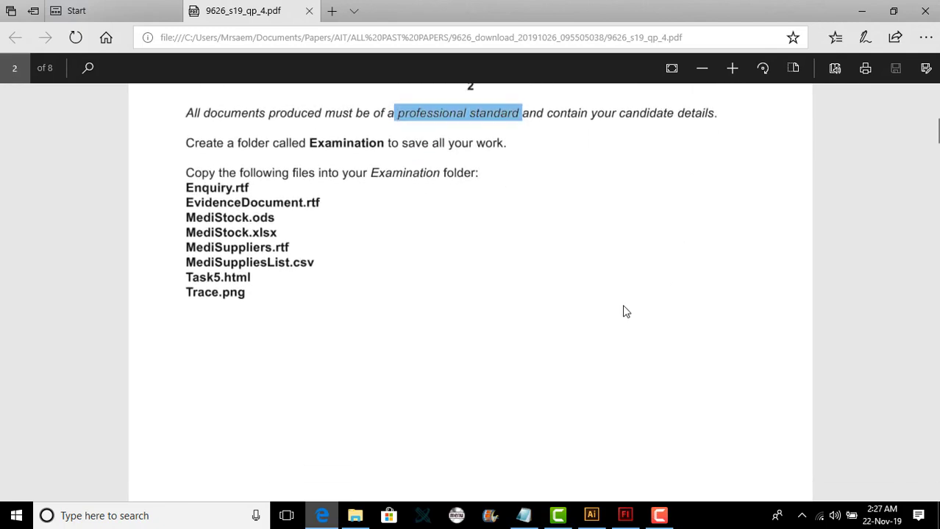
double_click(354, 143)
left_click(253, 293)
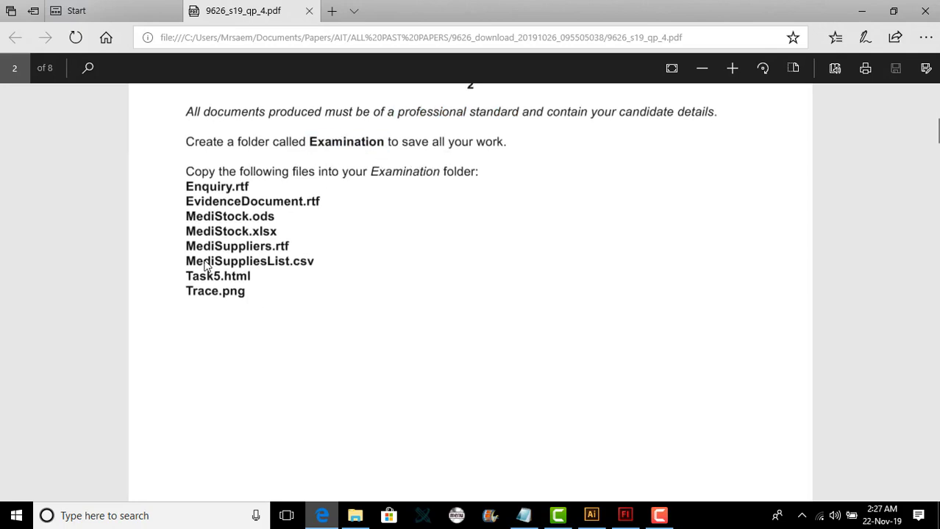
scroll(193, 232, "down", 1)
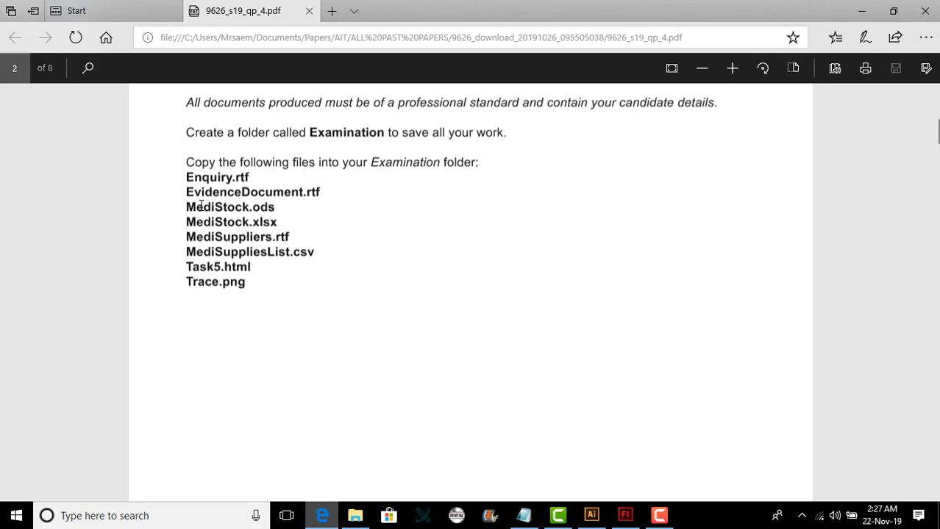
Examine Task 1's medical monitor drawing, its dimensions and colours, and the requirements for grouping, transparency and saving.
scroll(201, 206, "down", 12)
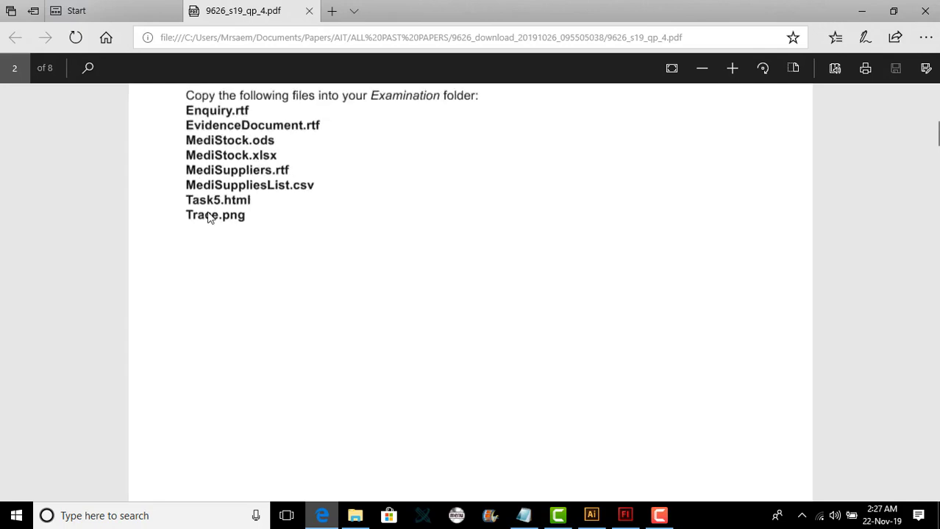
scroll(211, 221, "up", 2)
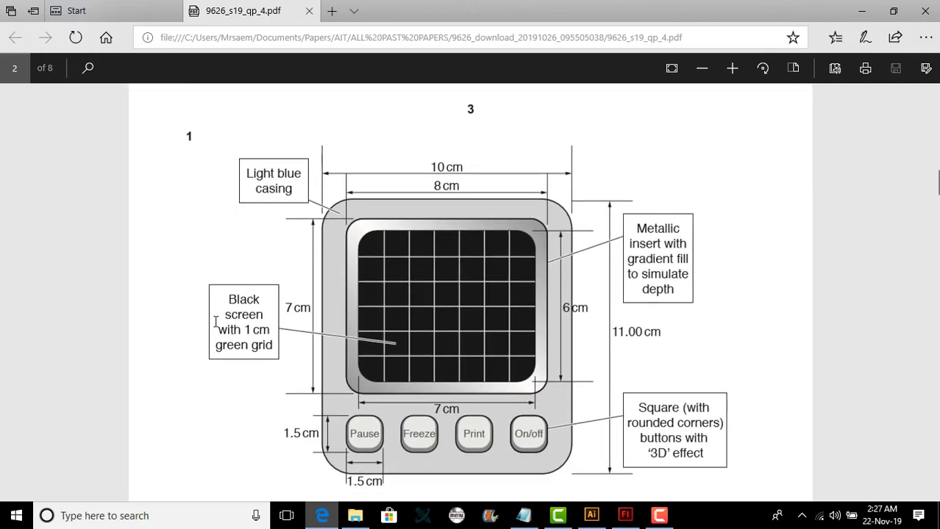
scroll(623, 321, "down", 3)
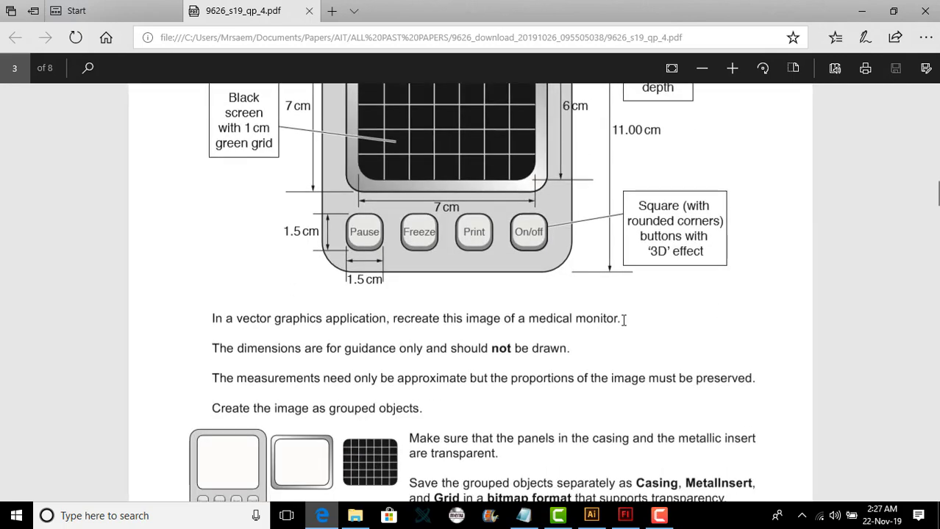
scroll(622, 264, "down", 2)
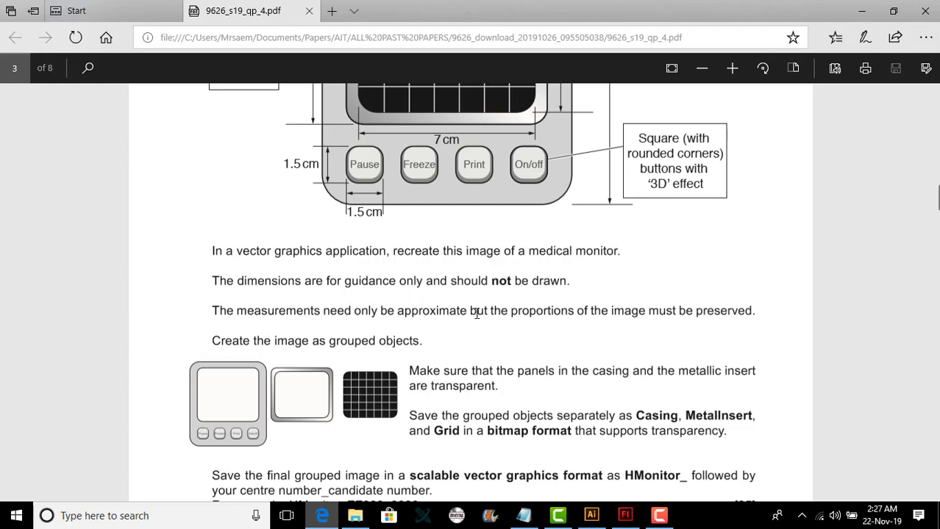
left_click(659, 515)
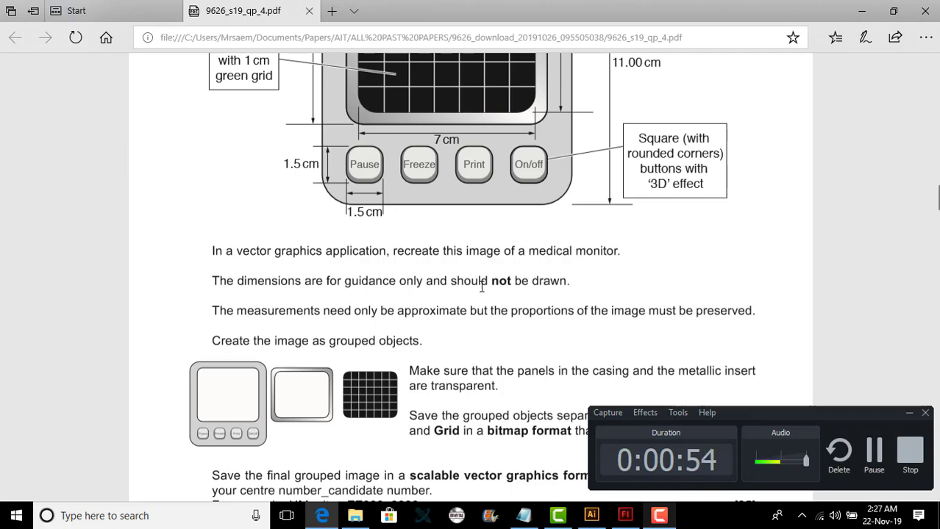
scroll(487, 287, "down", 2)
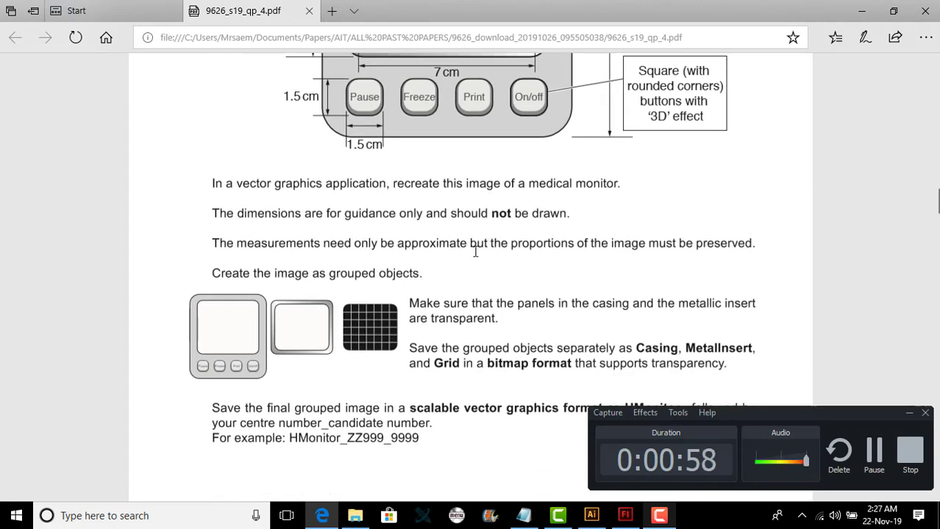
left_click(909, 413)
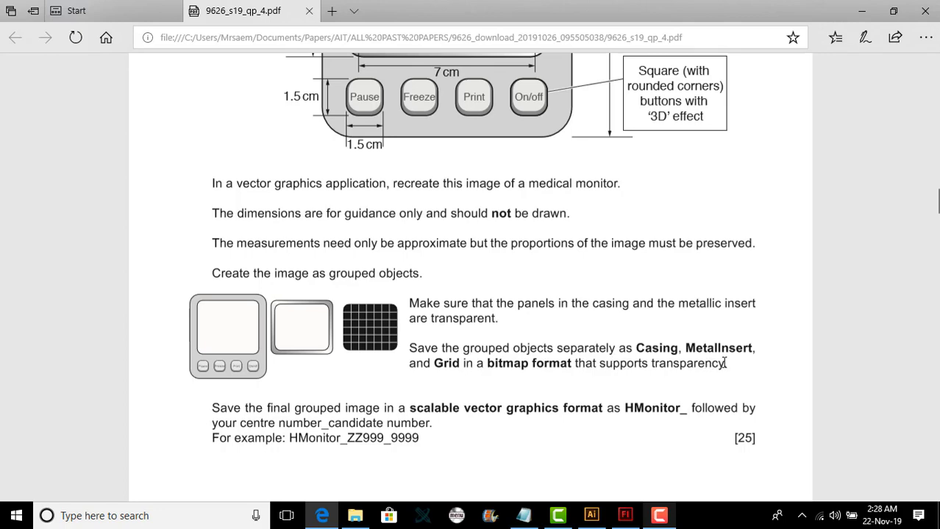
left_click_drag(718, 363, 489, 366)
left_click(436, 383)
scroll(436, 382, "up", 5)
scroll(490, 278, "down", 2)
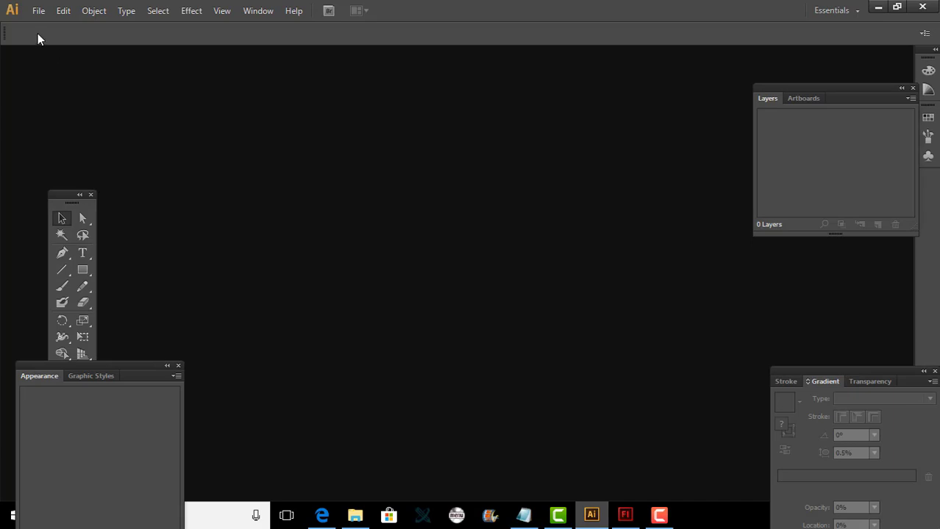
Switch to Illustrator and create a new A4 portrait document with centimetre units.
left_click(38, 10)
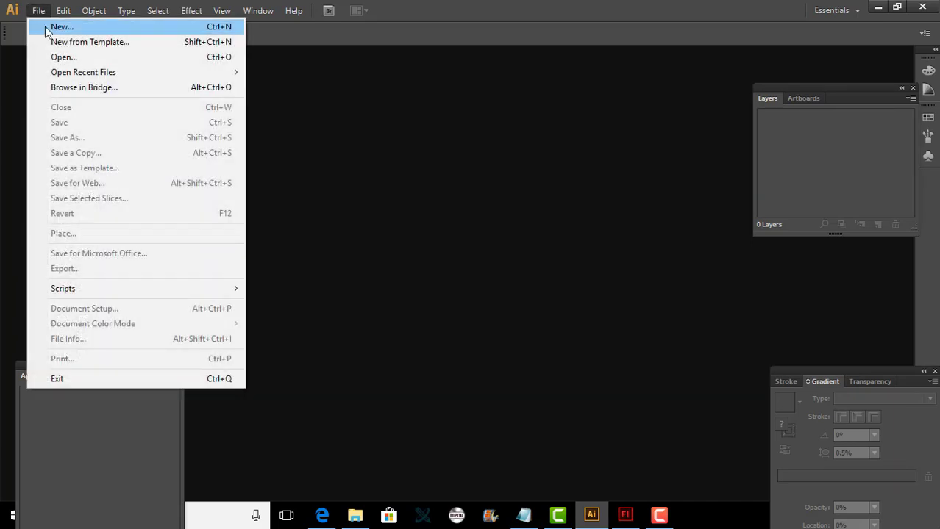
left_click(46, 28)
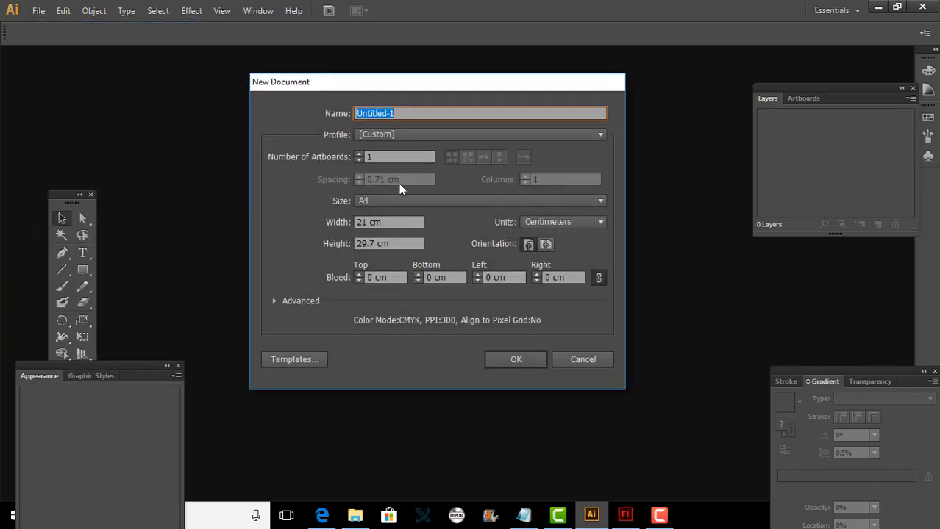
left_click(520, 361)
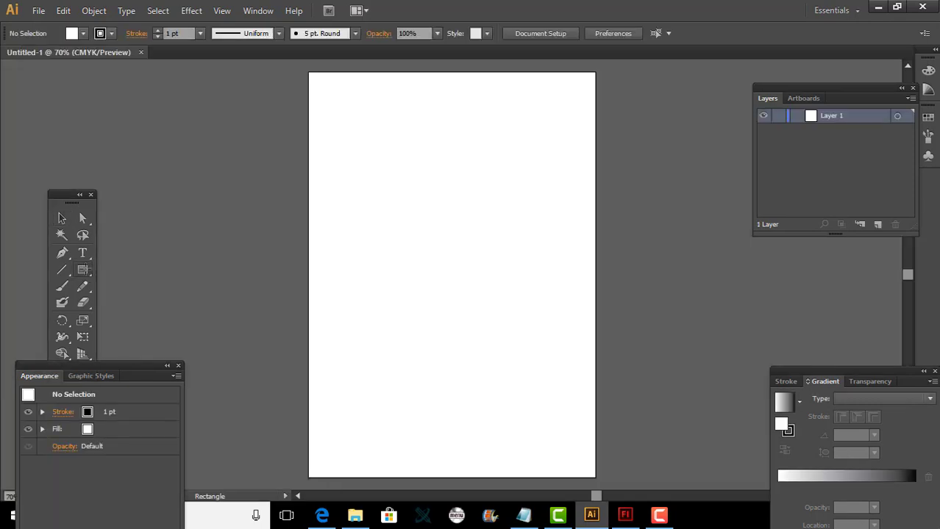
left_click(84, 270)
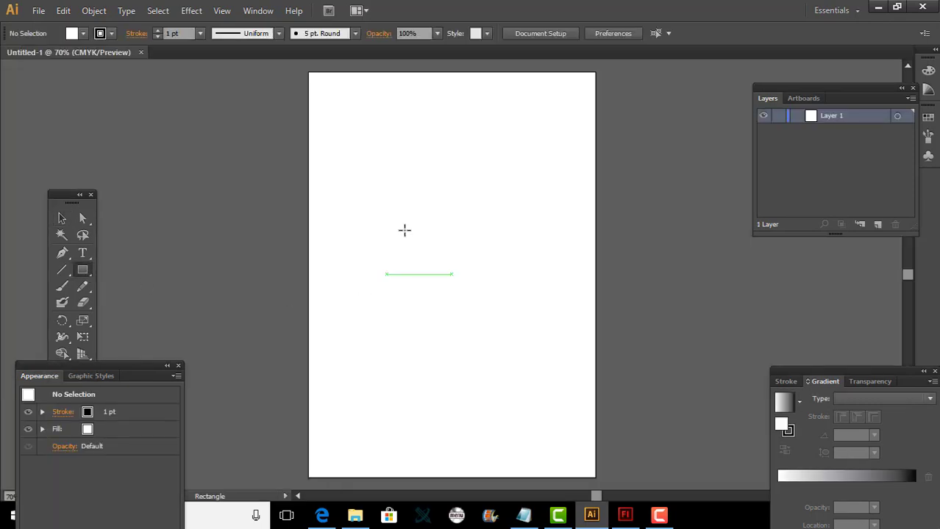
left_click(404, 227)
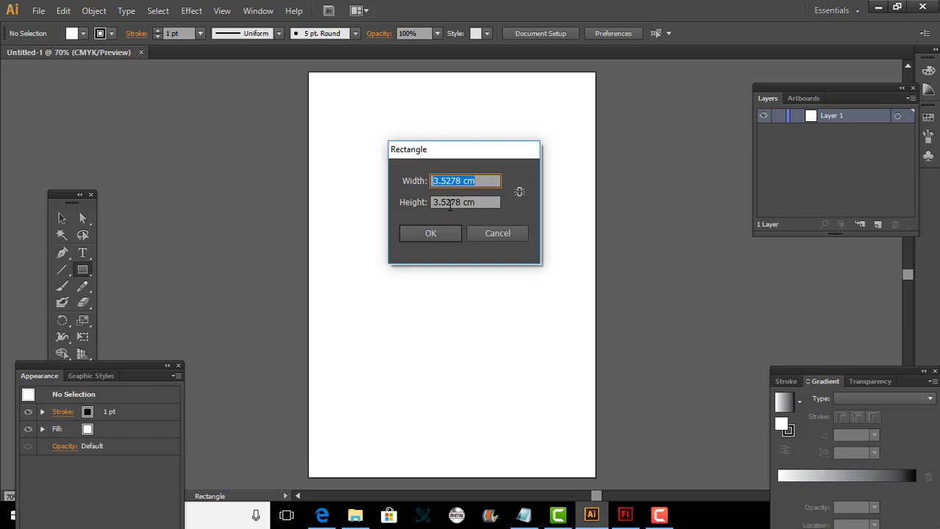
type("10")
key("Tab")
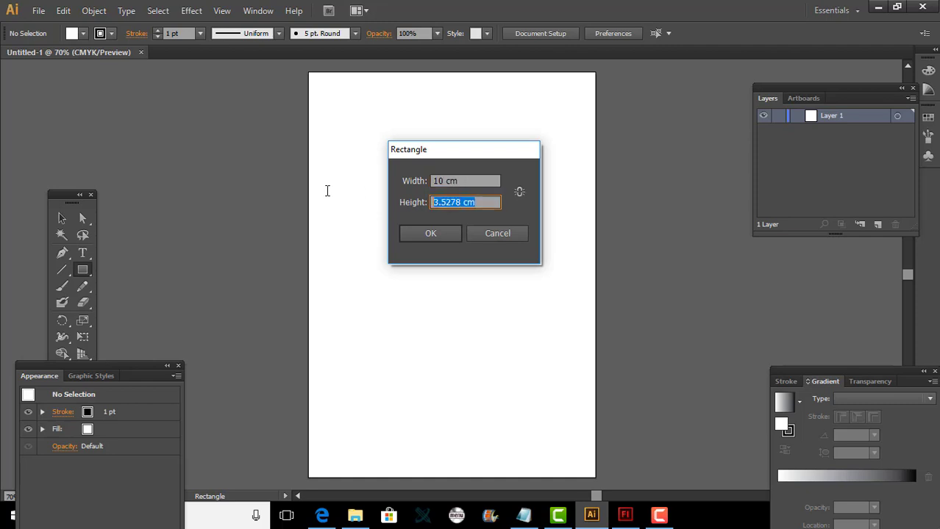
left_click(426, 234)
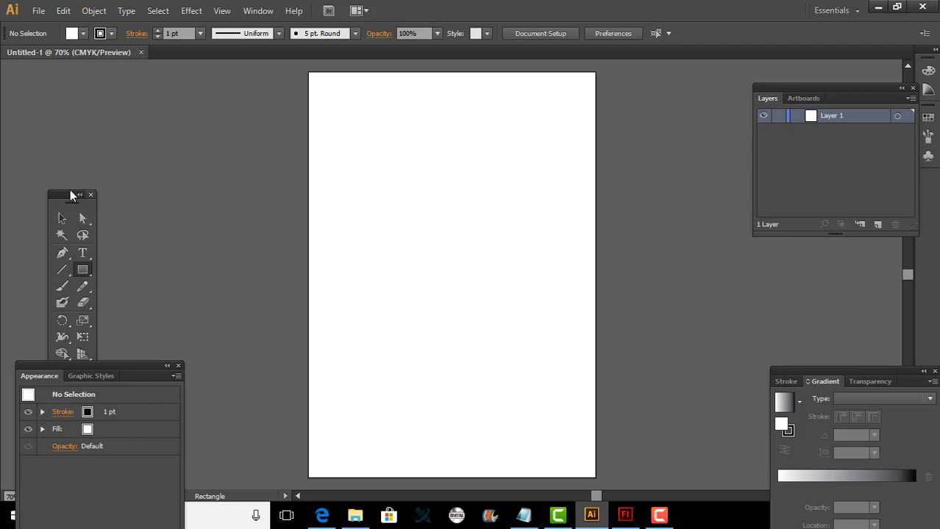
Create a rounded rectangle on the artboard, 10 cm wide and 11 cm high, with a 1.2 cm corner radius.
left_click(73, 196)
left_click_drag(79, 199, 136, 112)
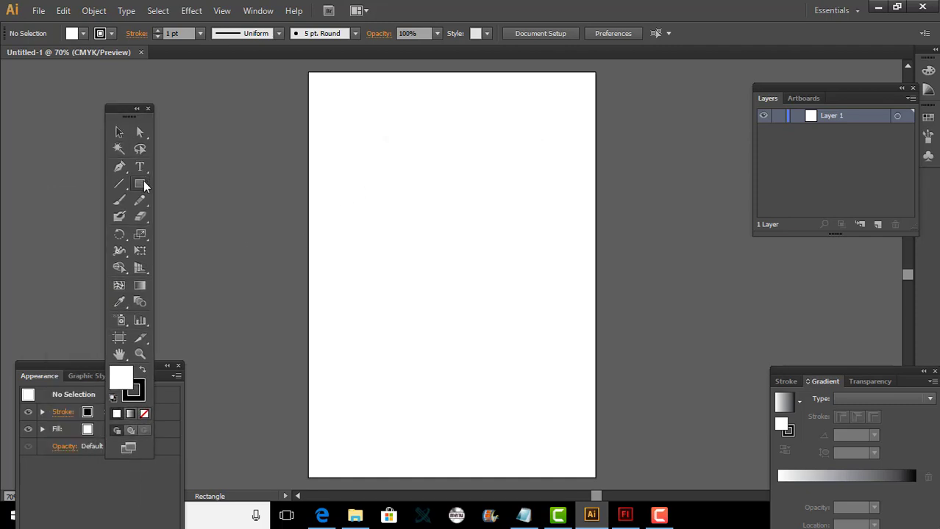
left_click_drag(140, 183, 184, 210)
left_click(444, 220)
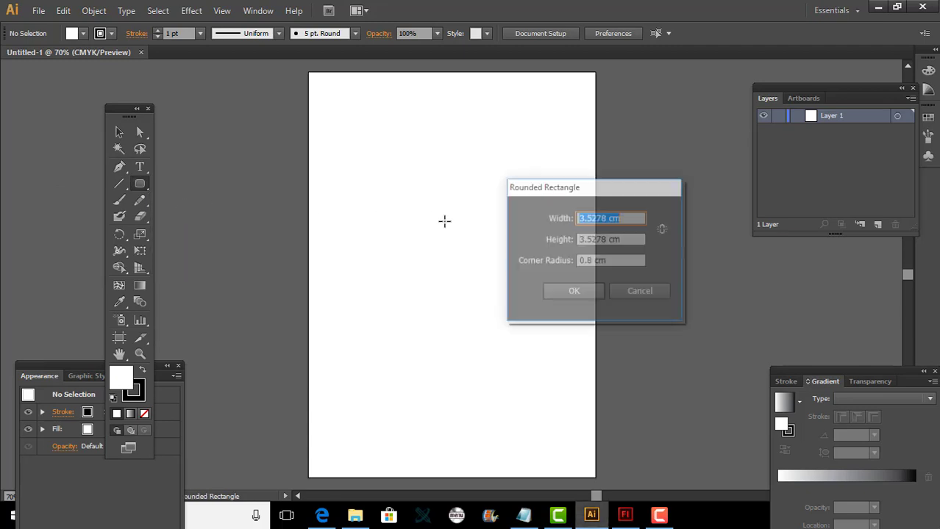
type("10")
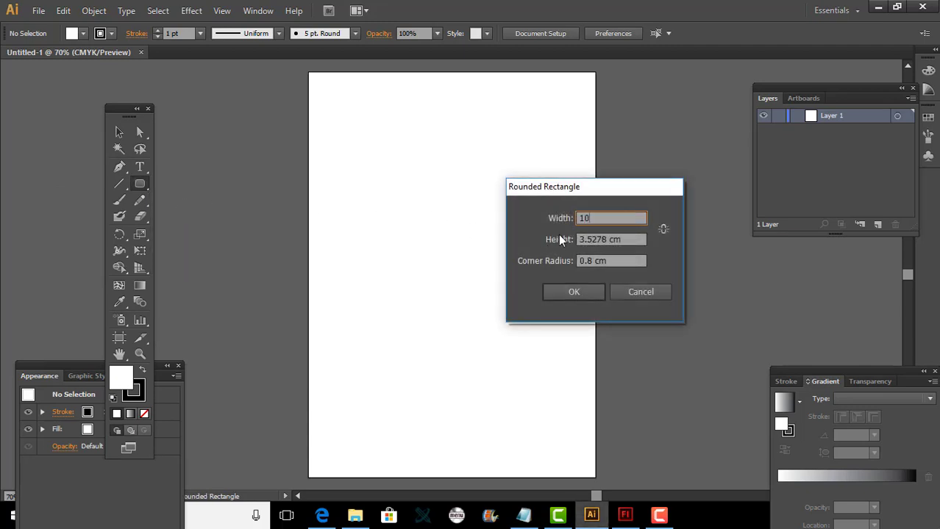
key("Tab")
type("11")
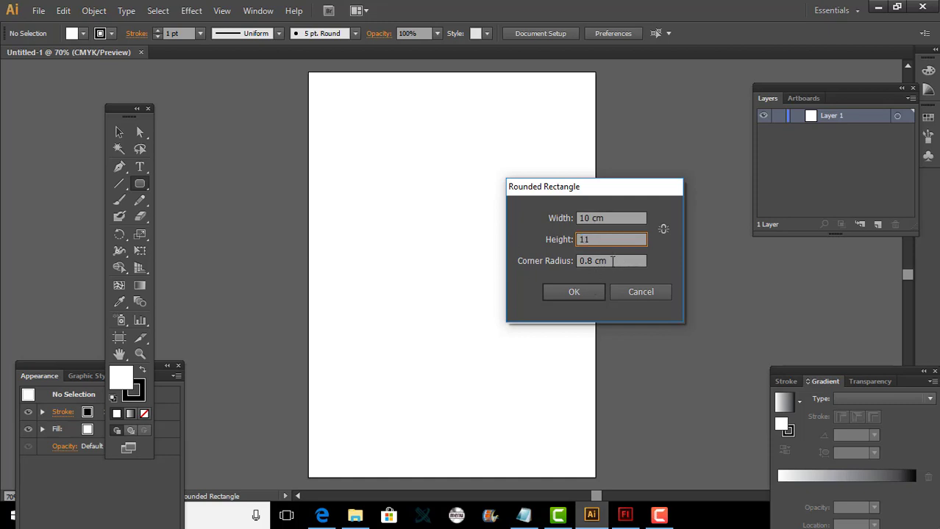
key("Tab")
type("1")
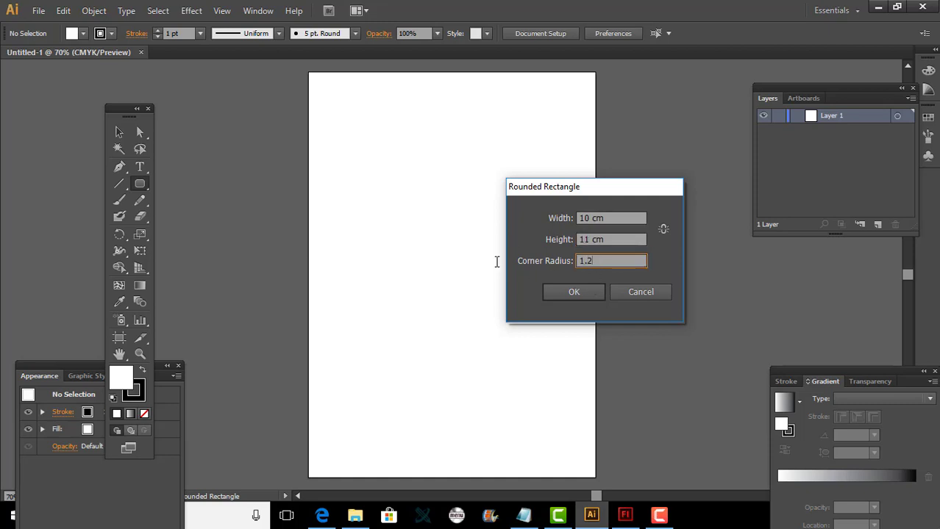
left_click(570, 292)
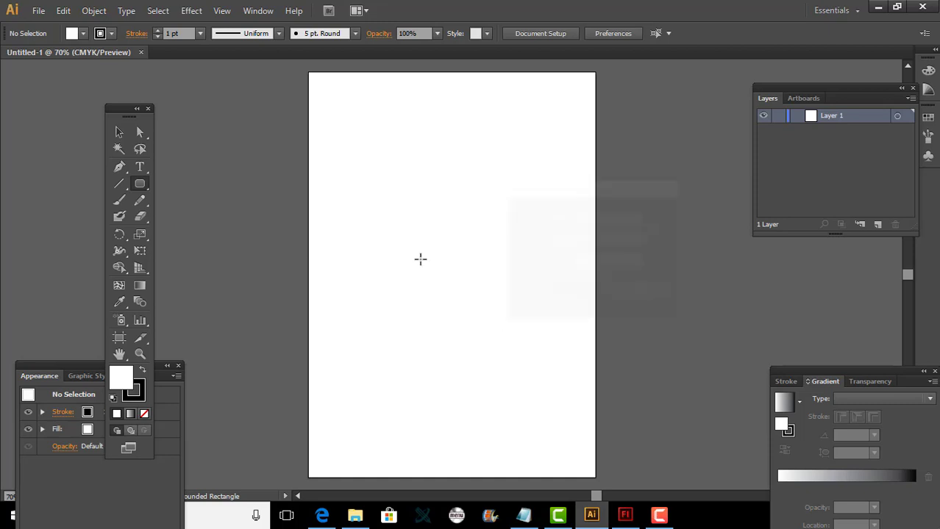
Fill the rounded rectangle with a light blue swatch for the monitor casing.
left_click(84, 33)
left_click(99, 71)
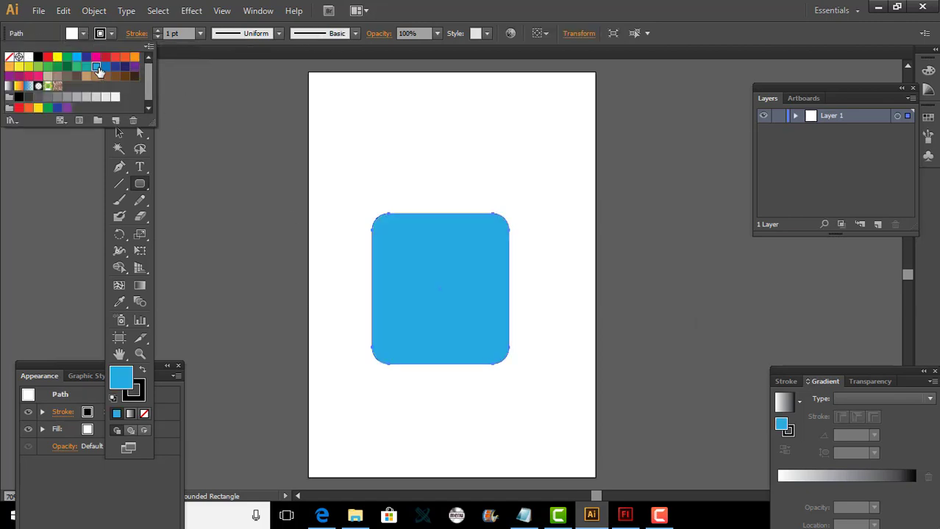
key("Escape")
left_click(120, 132)
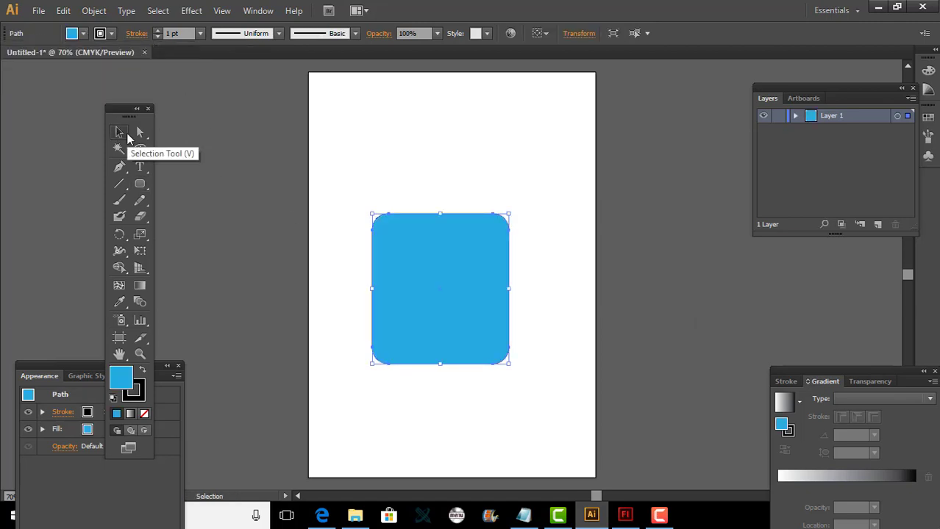
key("ctrl+plus")
key("ctrl+plus")
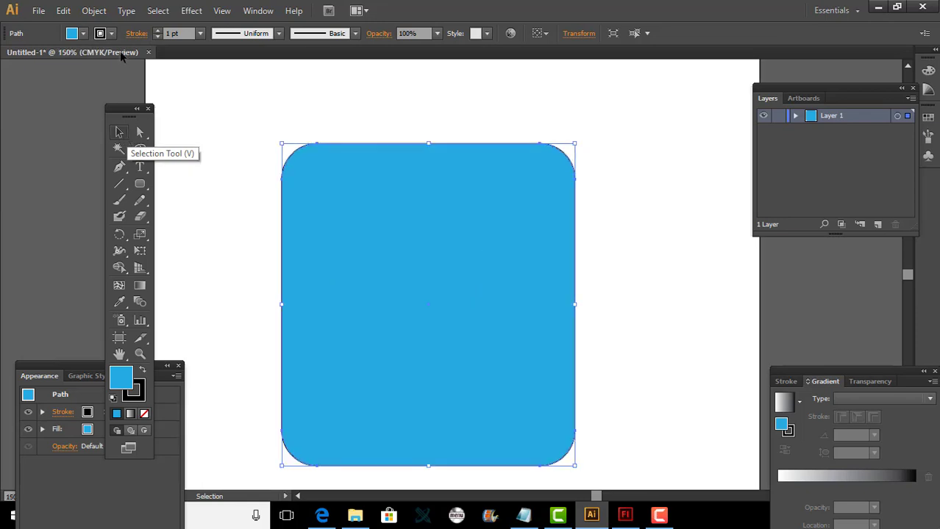
Set the general measurement units to Centimeters in the preferences.
left_click(63, 11)
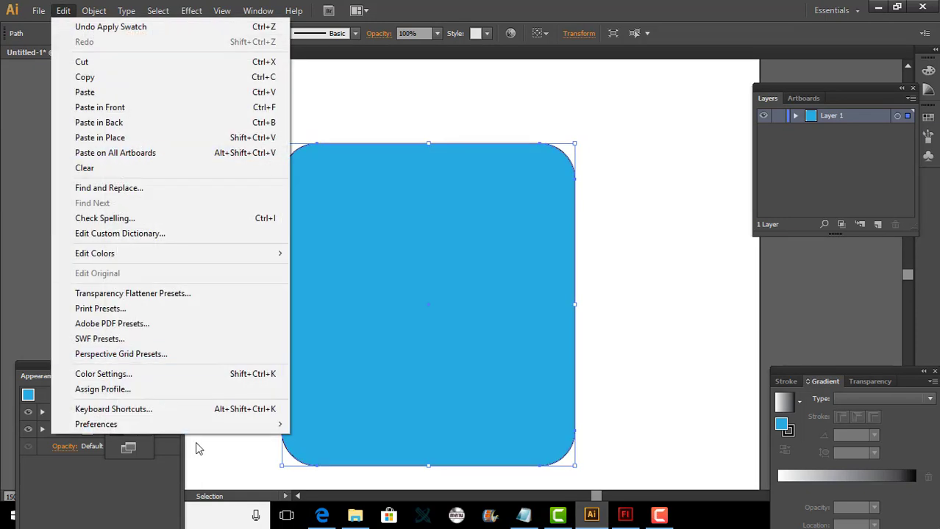
mouse_move(220, 426)
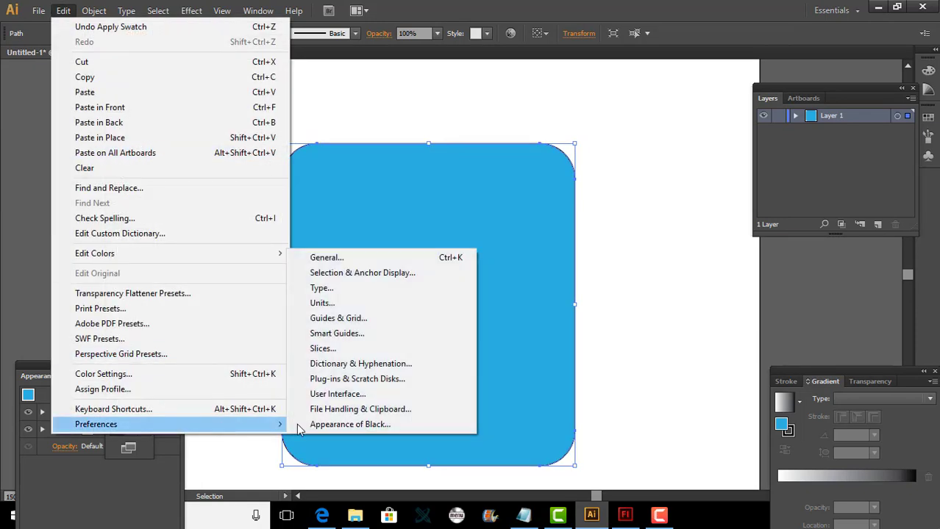
left_click(363, 302)
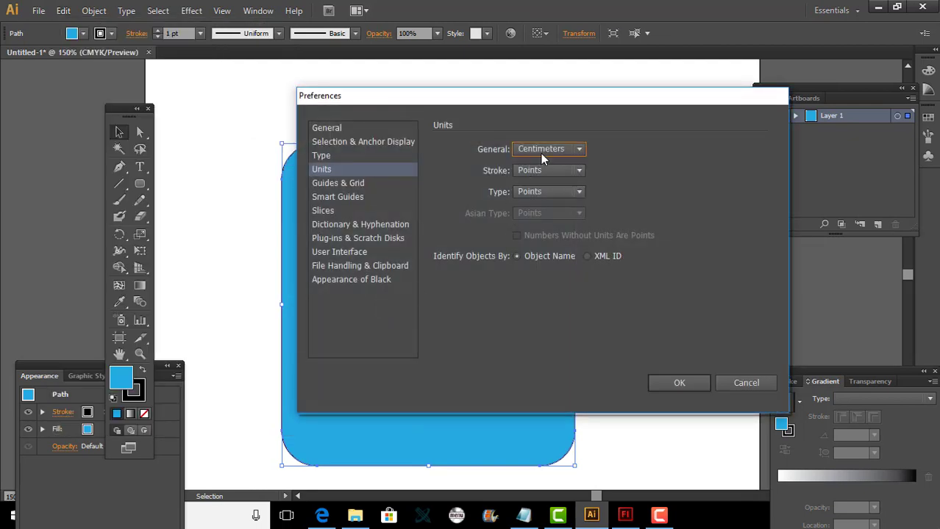
left_click(541, 153)
left_click(548, 226)
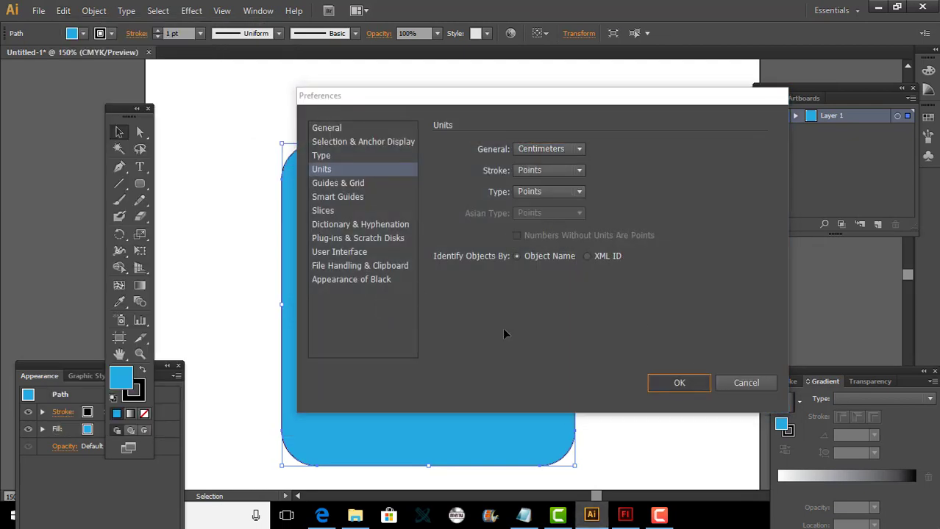
key("Return")
scroll(605, 479, "down", 2)
left_click_drag(597, 497, 591, 500)
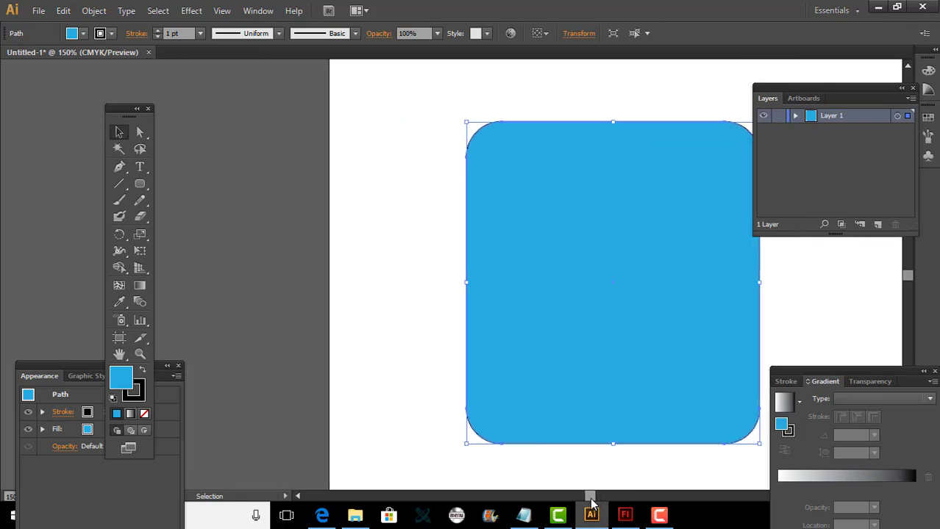
Check the insert dimensions in the reference PDF and create a rounded rectangle 8 cm wide and 7 cm high with a 1.2 cm corner radius.
left_click(322, 515)
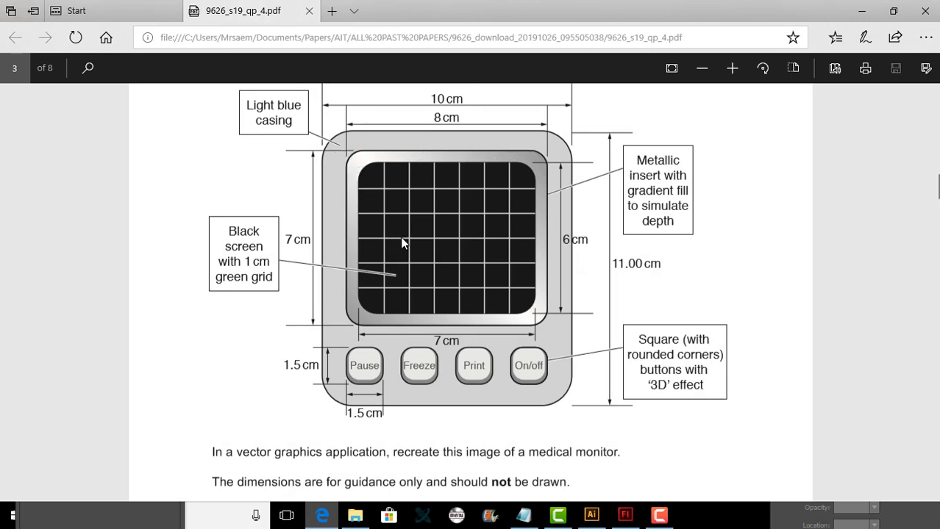
left_click(591, 515)
left_click(140, 183)
left_click(576, 190)
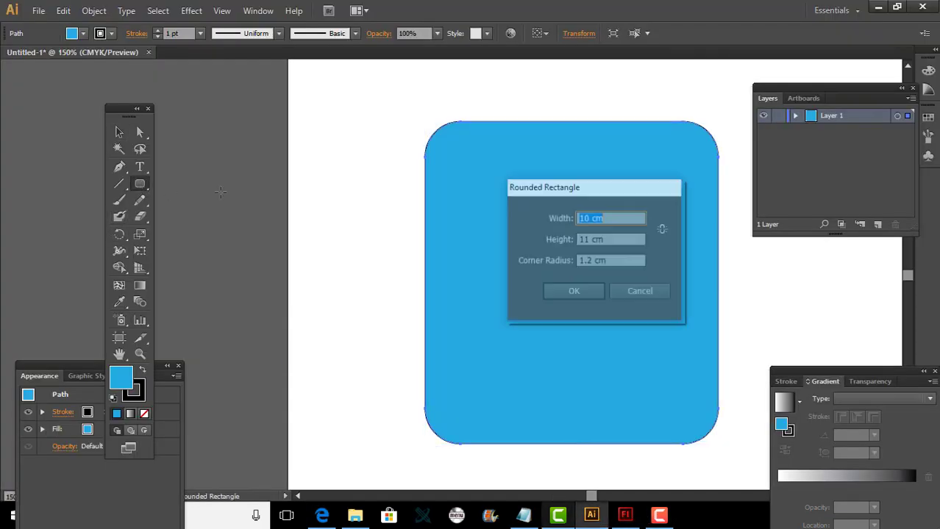
left_click_drag(576, 190, 316, 179)
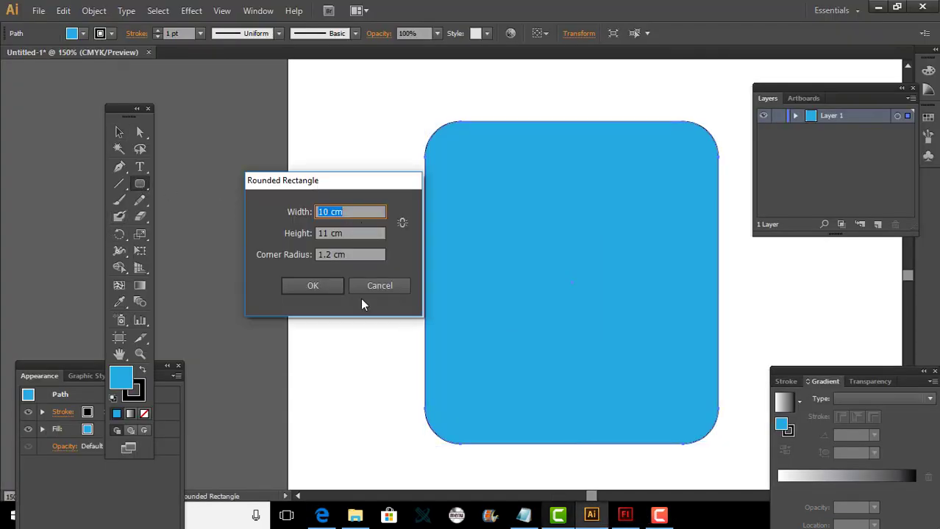
left_click(328, 517)
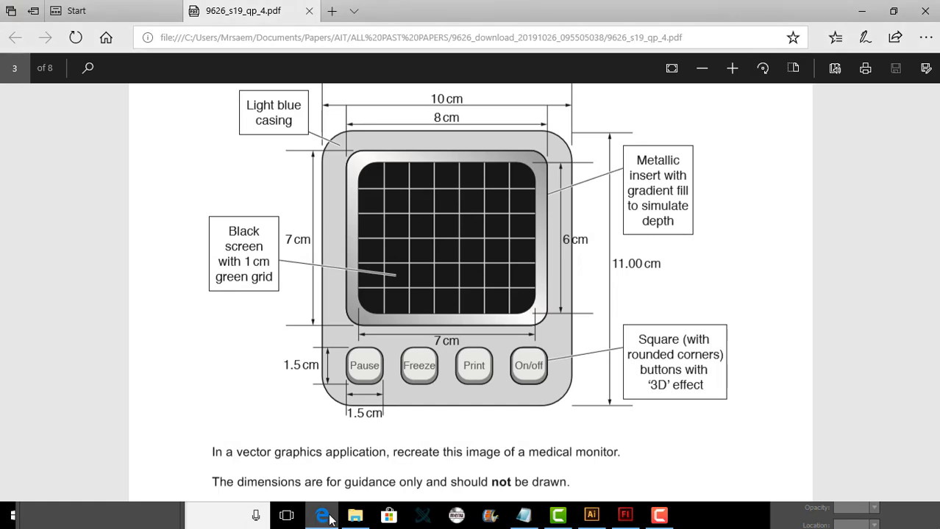
key("alt+Tab")
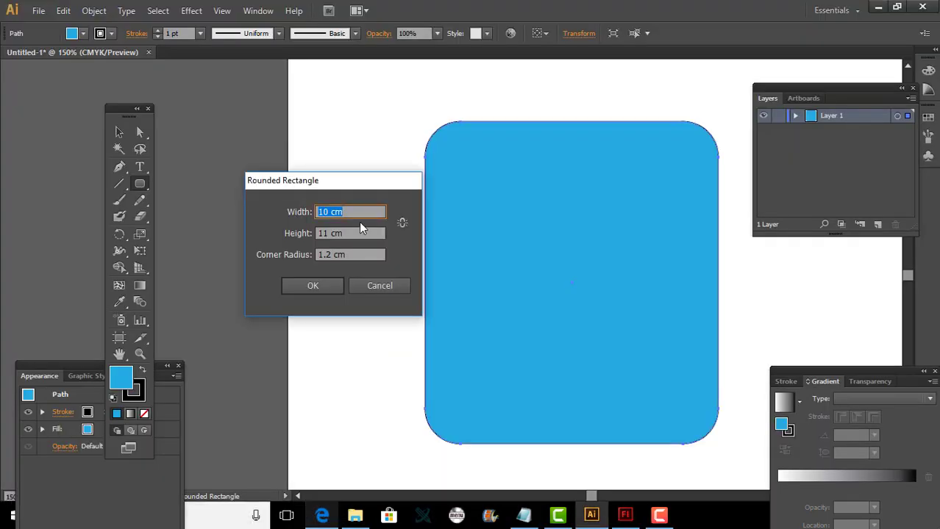
type("8")
key("Tab")
type("7")
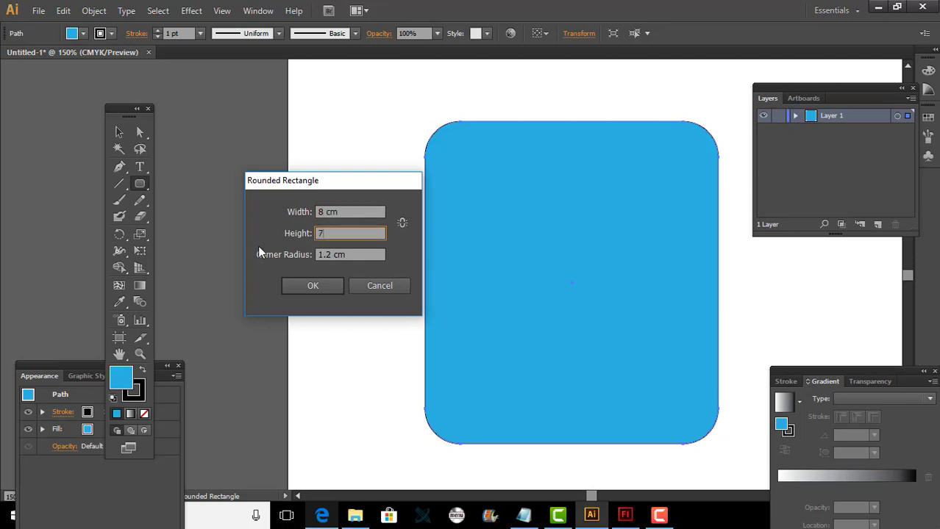
left_click(316, 285)
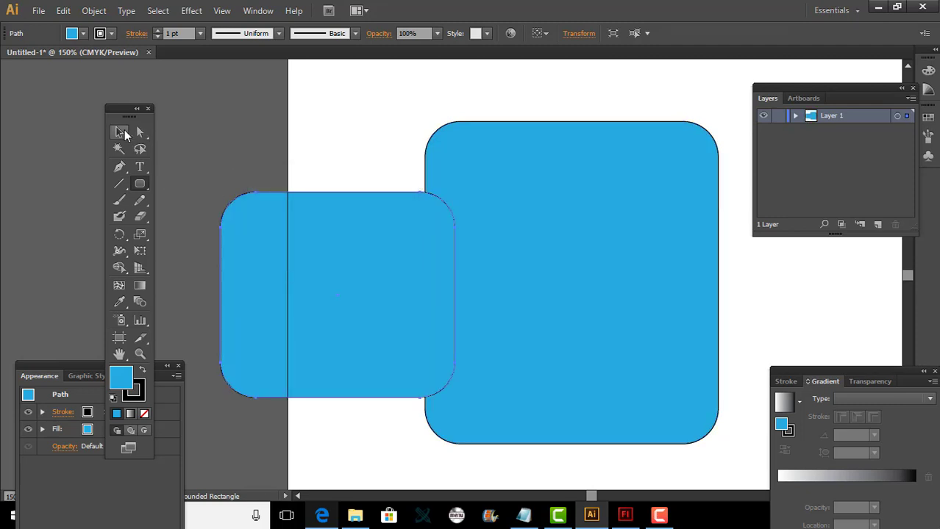
Move the 8 × 7 cm rectangle off the casing, beside its upper part, and move the tools out of its way.
left_click(120, 133)
left_click_drag(316, 271, 247, 194)
left_click_drag(136, 109, 87, 170)
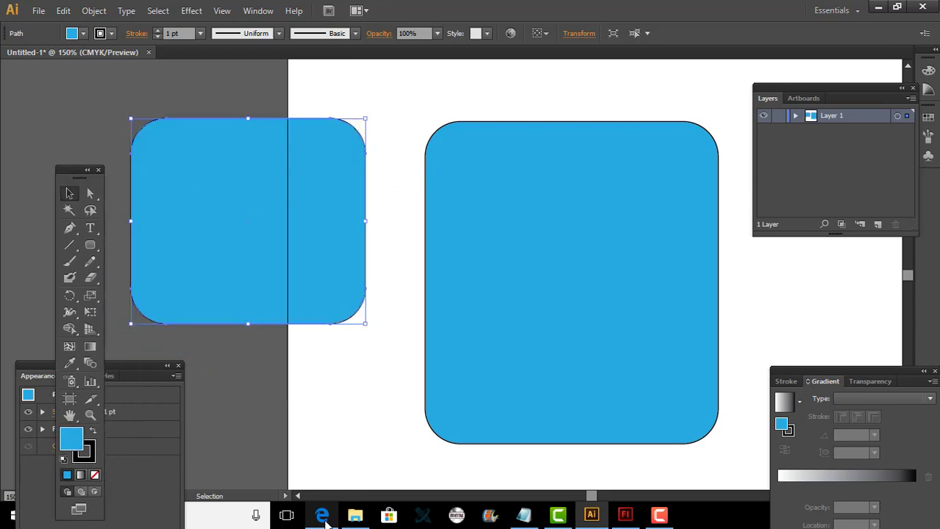
Check the screen dimensions in the reference PDF and create a rounded rectangle 7 cm wide and 6 cm high with a 1.2 cm corner radius.
left_click(324, 517)
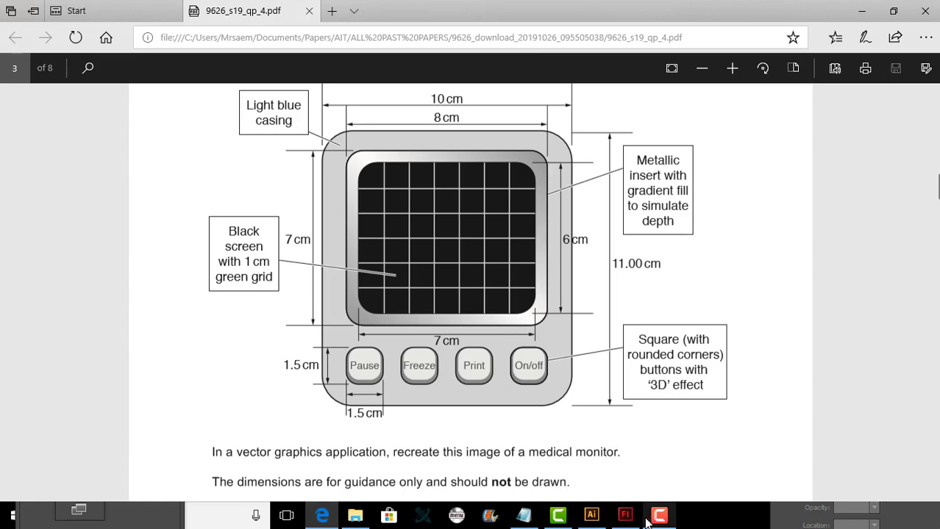
left_click(592, 515)
left_click(90, 247)
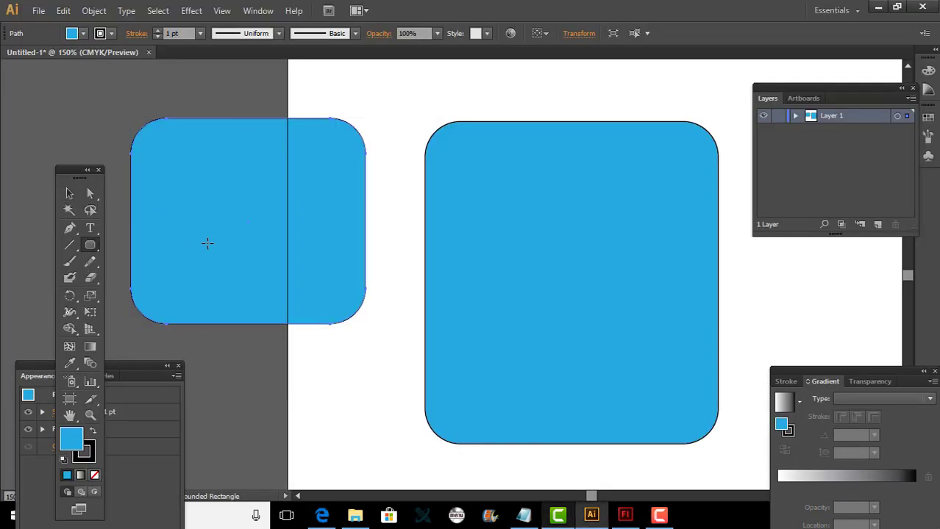
left_click(250, 251)
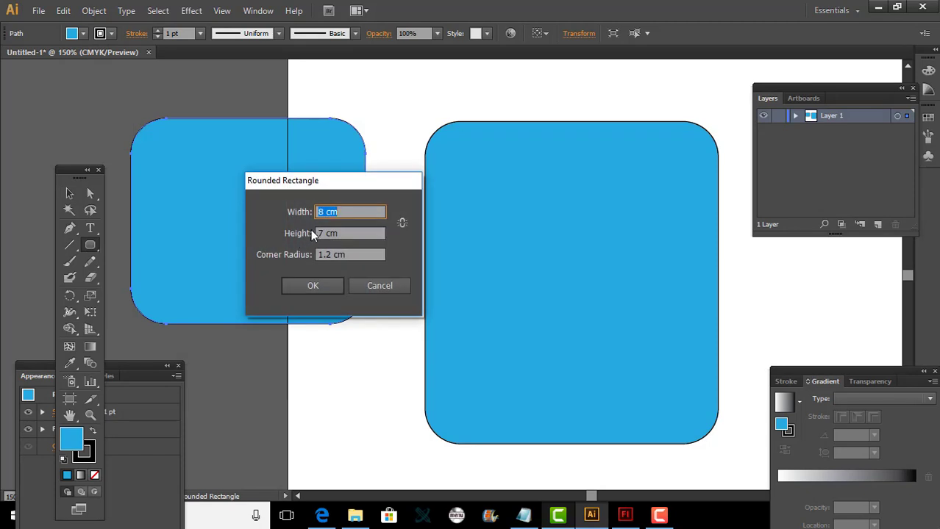
type("7")
key("Tab")
type("6")
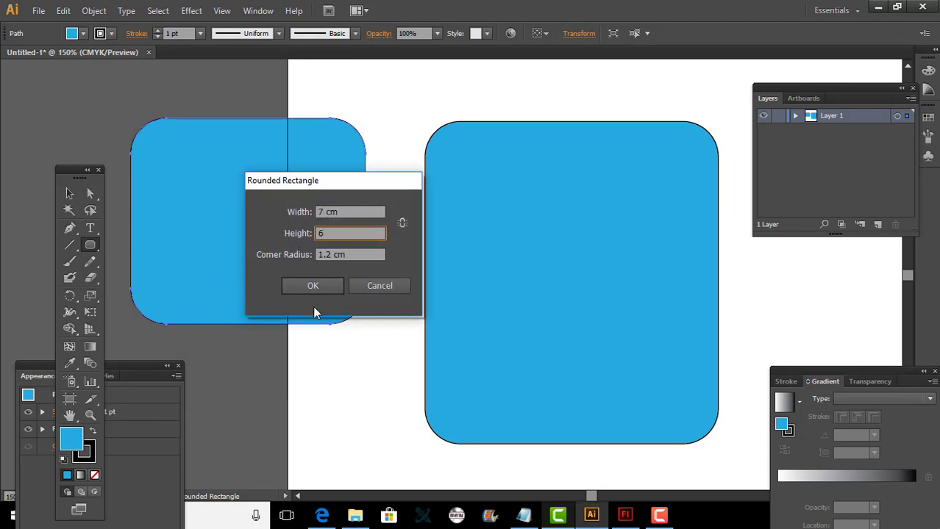
left_click(315, 286)
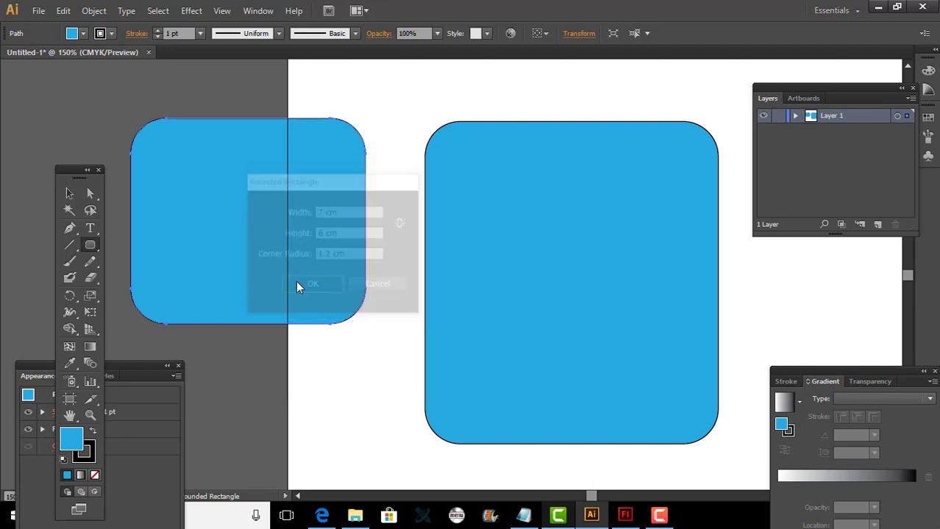
Centre the 7 × 6 cm rounded rectangle on the 8 × 7 cm one beside the casing.
left_click(70, 194)
left_click_drag(257, 318, 190, 211)
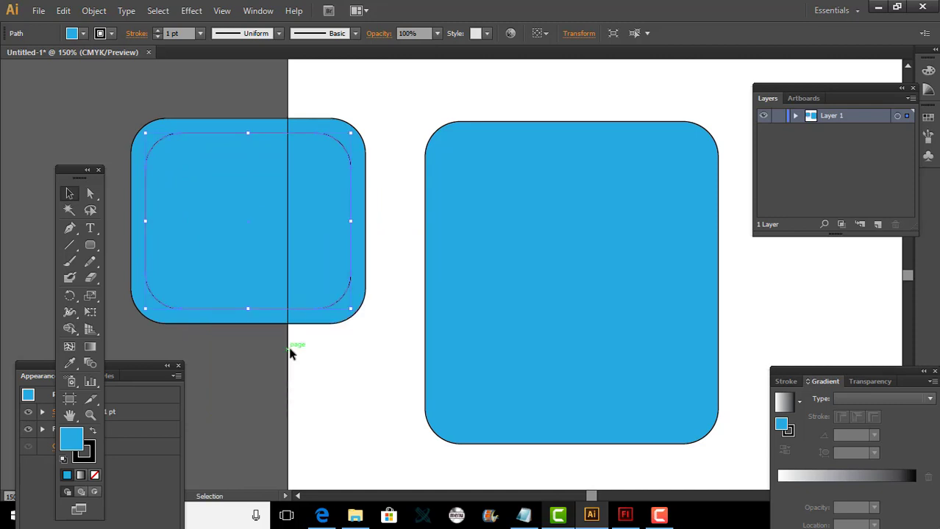
left_click(330, 375)
scroll(341, 376, "down", 1)
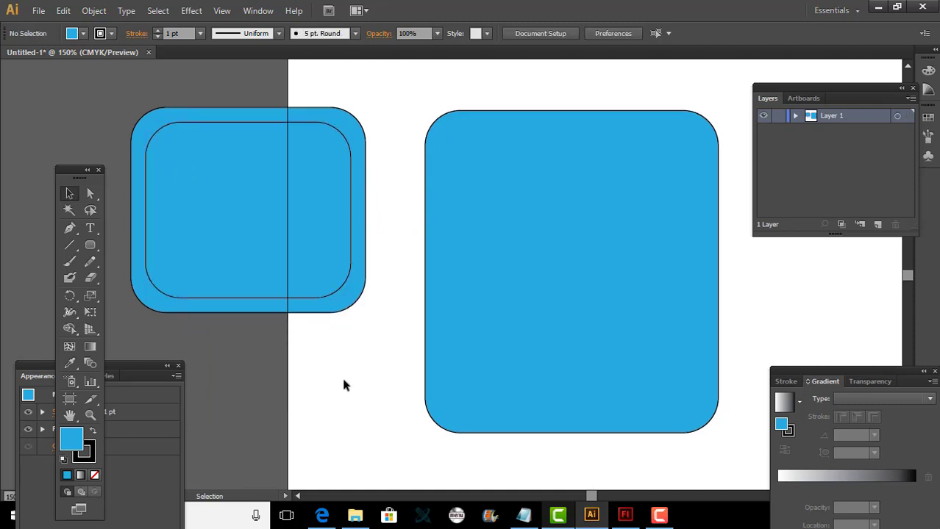
scroll(343, 384, "down", 3)
Move the 7 × 6 cm rectangle below the 8 × 7 cm one and place a copy of the larger one centred in the casing's upper part.
left_click_drag(289, 193, 312, 420)
left_click(292, 226)
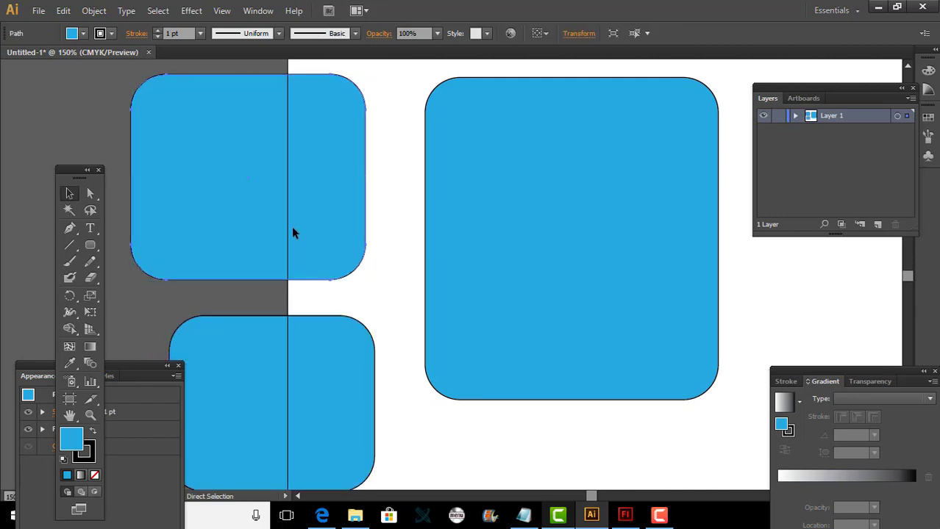
key("ctrl+c")
key("ctrl+v")
left_click_drag(534, 274, 606, 222)
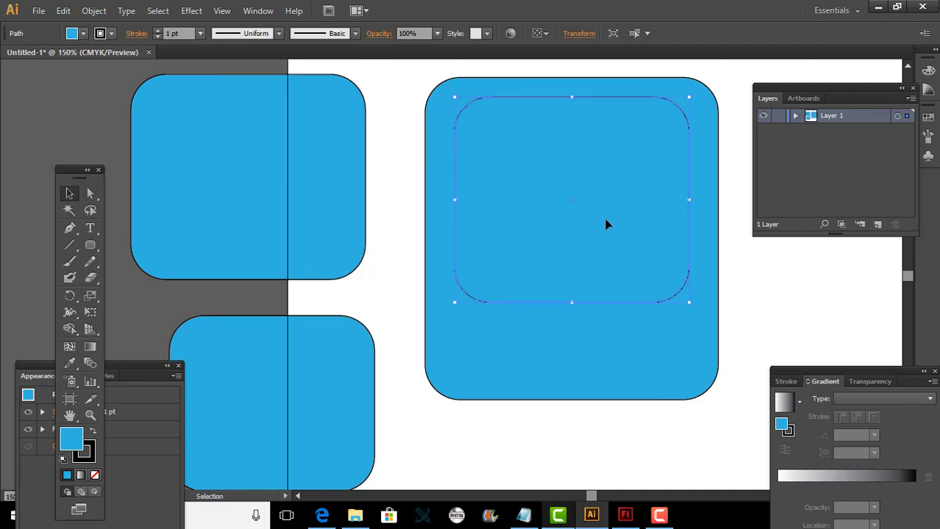
key("Down")
key("Down")
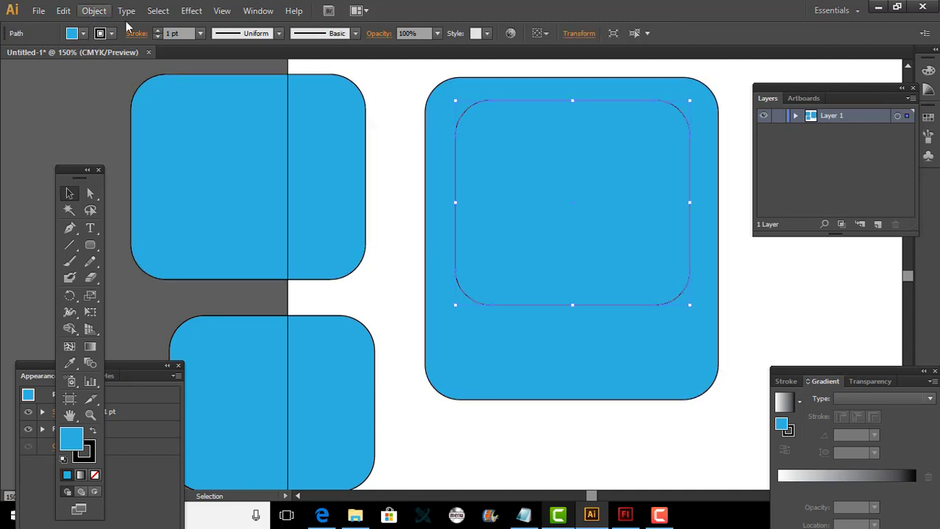
Cut the screen opening out of the casing by dividing the objects below the 8 × 7 cm copy and deleting the inner piece.
left_click(94, 11)
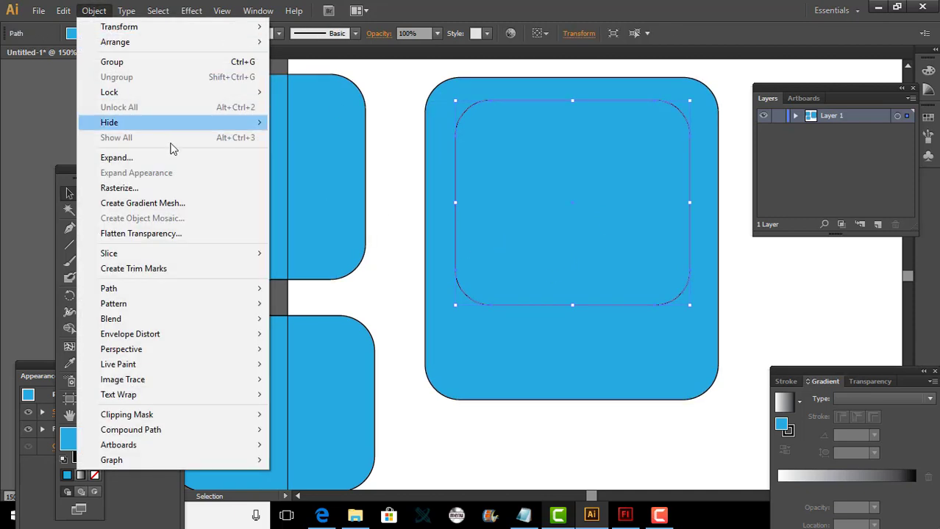
mouse_move(213, 289)
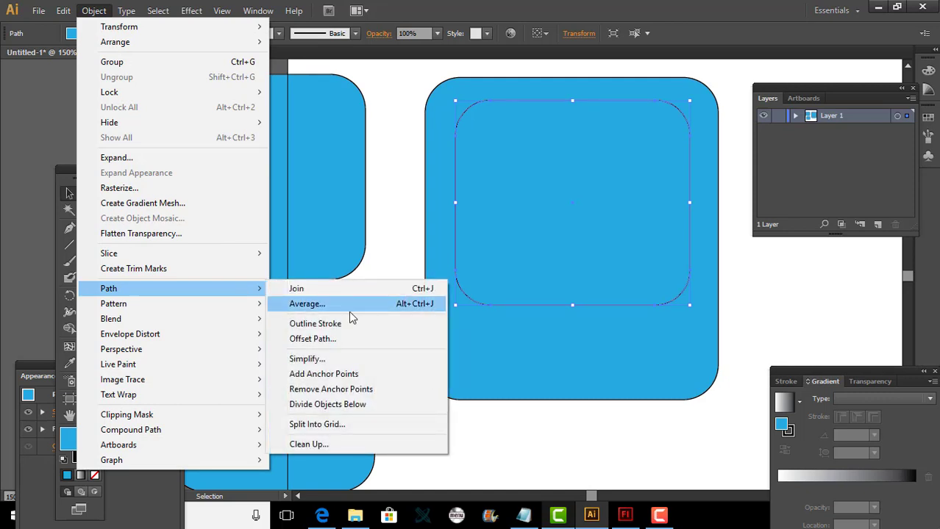
left_click(355, 404)
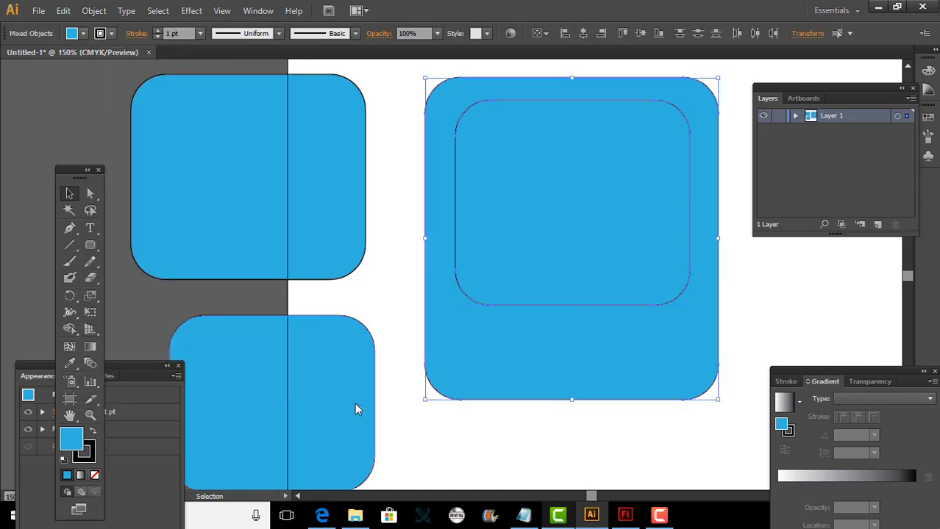
left_click(405, 286)
left_click(507, 247)
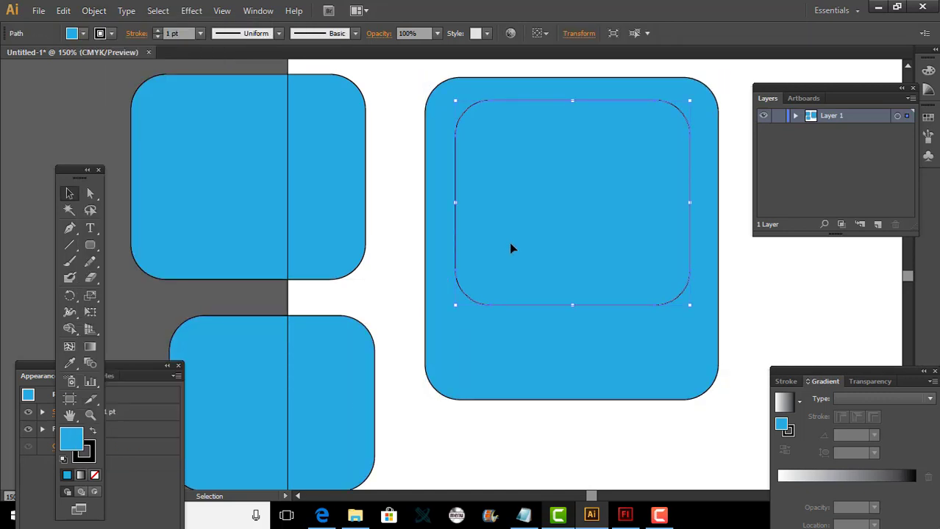
key("Delete")
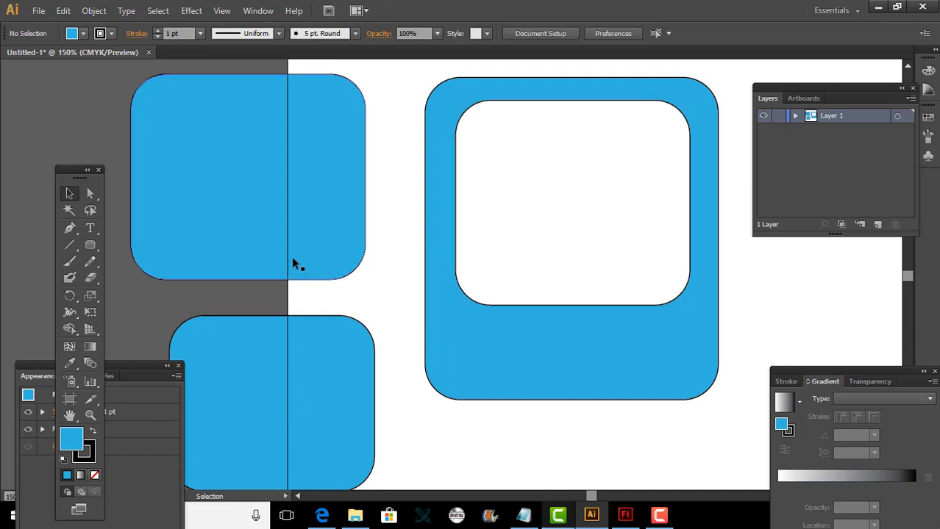
Move the 7 × 6 cm rectangle back onto the 8 × 7 cm rectangle and nudge it to the centre.
left_click(315, 342)
left_click_drag(298, 310, 325, 202)
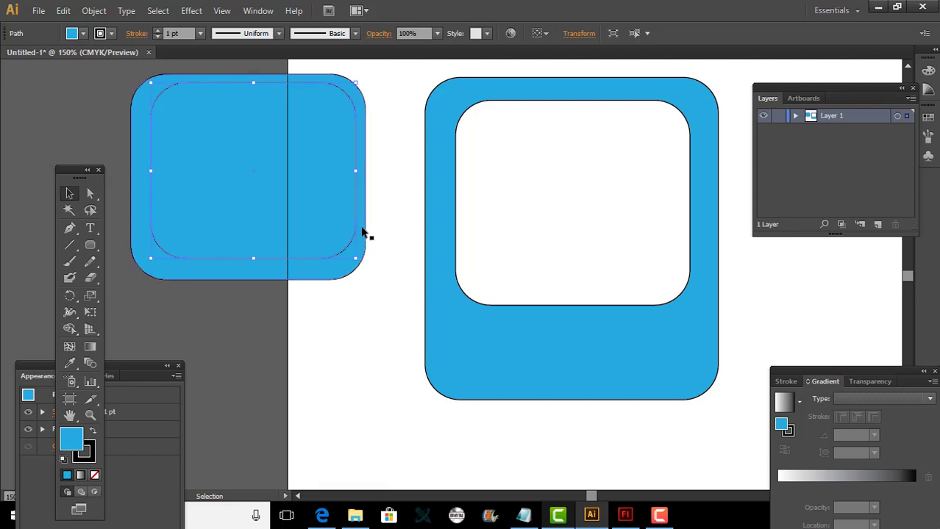
key("Down")
key("Down")
key("Down")
key("Down")
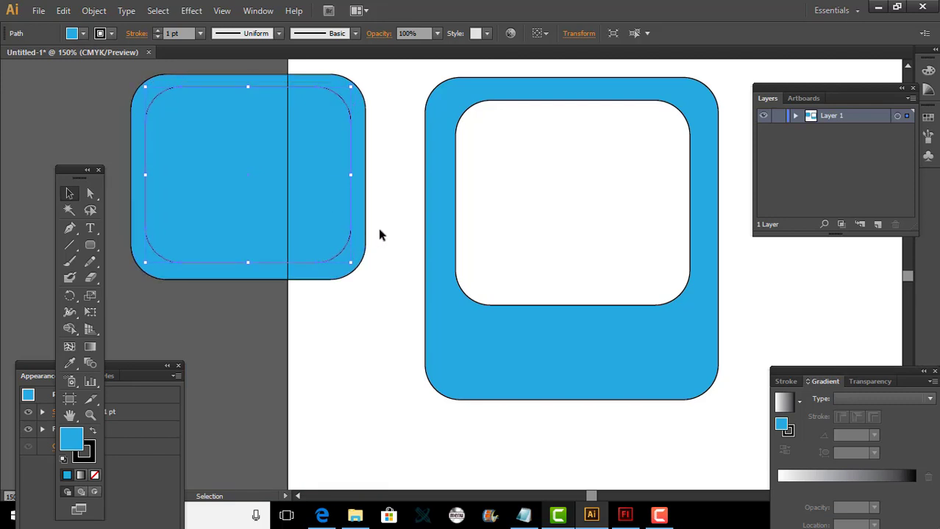
Divide the 8 × 7 cm rectangle with the smaller one on top and delete the inner piece, leaving a frame.
left_click(380, 235)
left_click(208, 193)
left_click(94, 10)
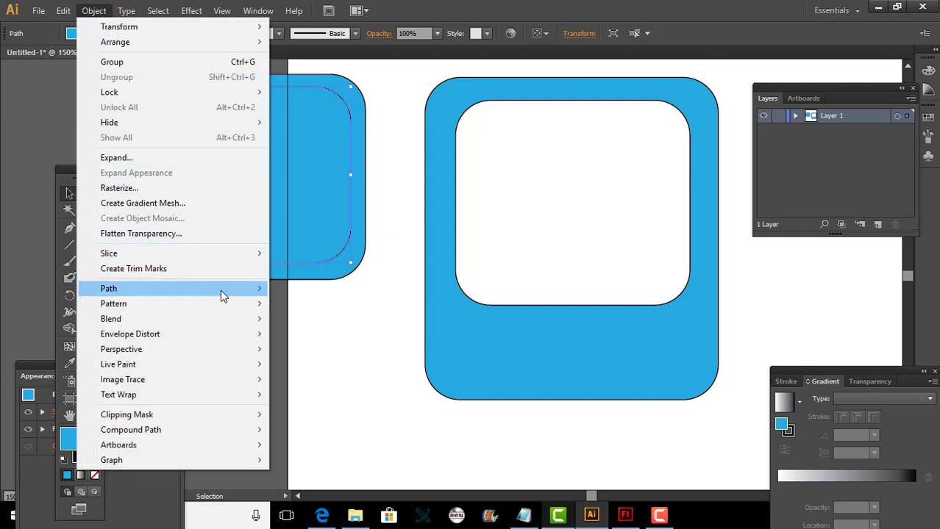
mouse_move(227, 290)
left_click(327, 404)
left_click(326, 286)
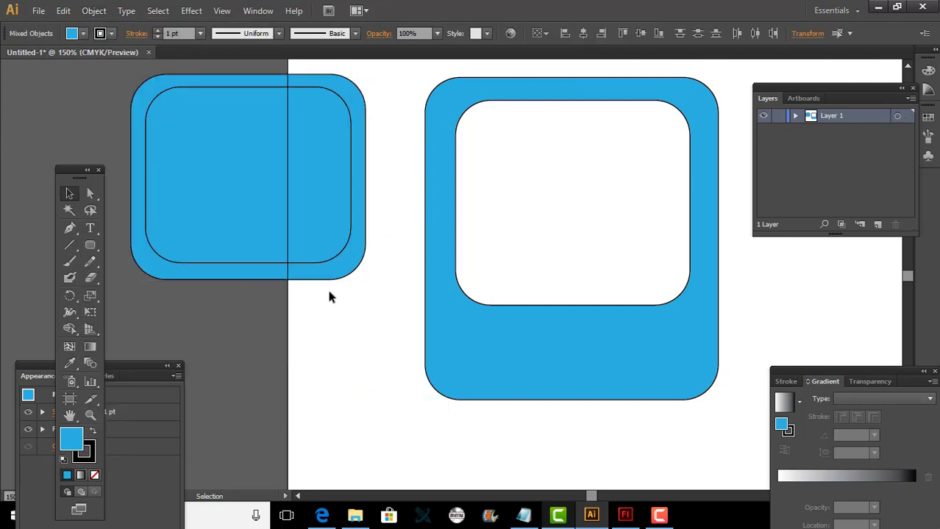
left_click(309, 244)
key("Delete")
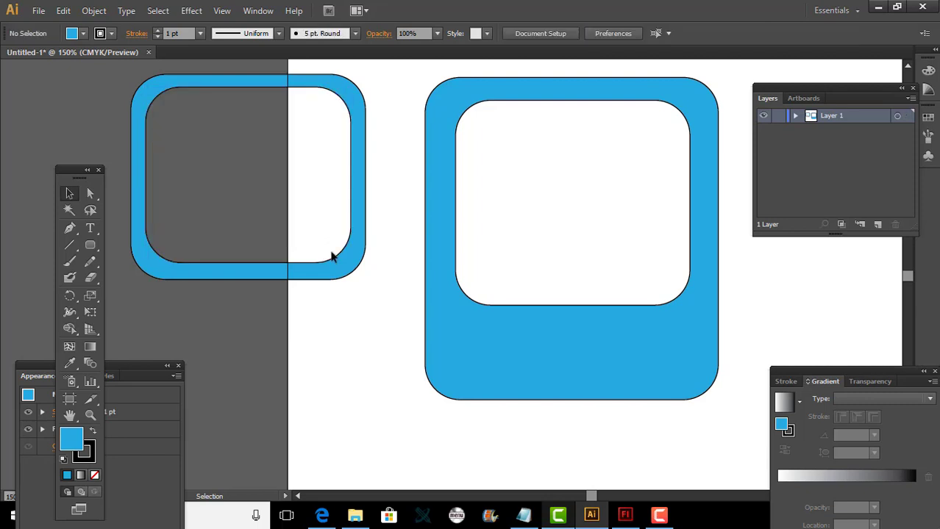
Check the metallic insert in the reference PDF and fill the frame with the linear white-to-black gradient swatch.
left_click(348, 272)
left_click(322, 516)
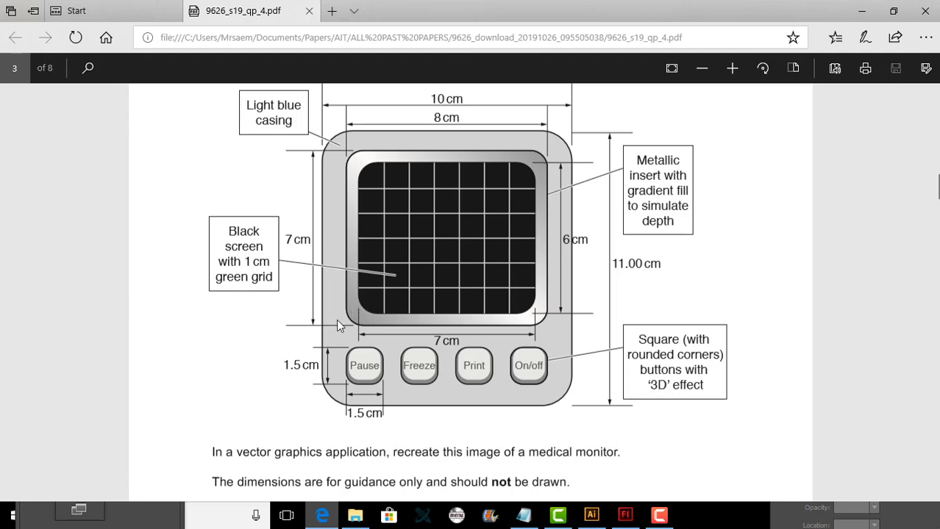
left_click(591, 514)
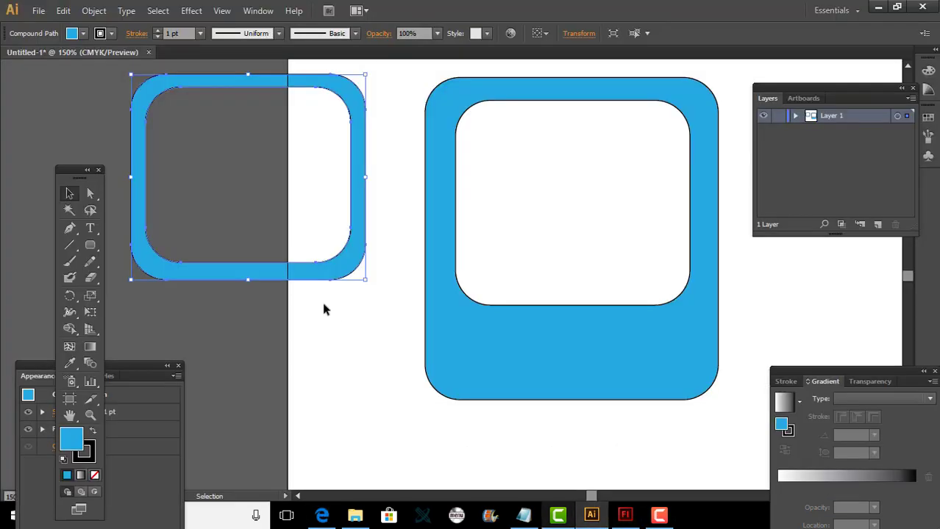
left_click(84, 33)
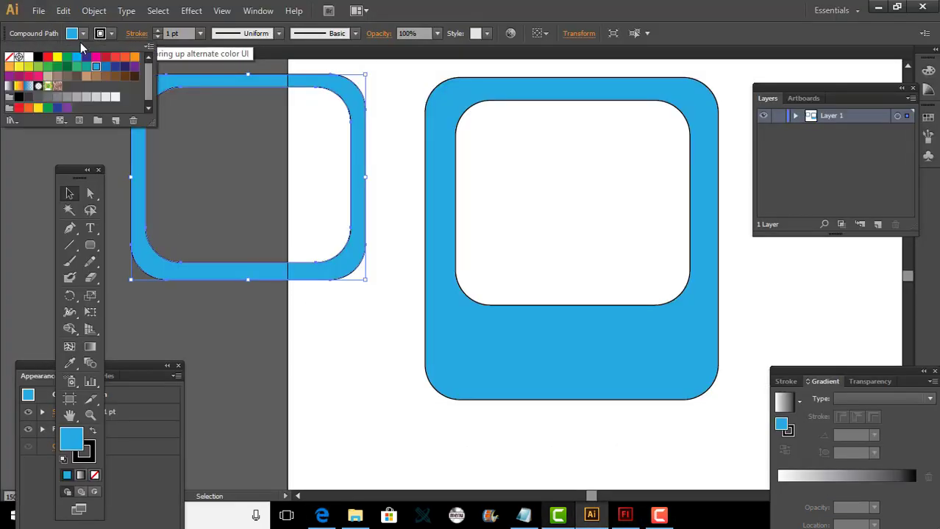
left_click(10, 86)
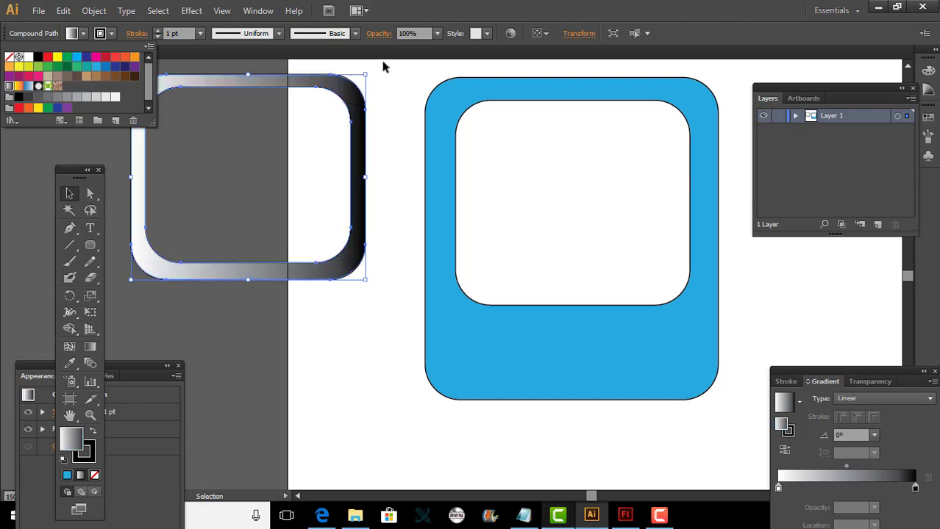
Add a black stop at the middle of the frame's gradient and set the end stop at 100% to white.
left_click(260, 14)
left_click(260, 12)
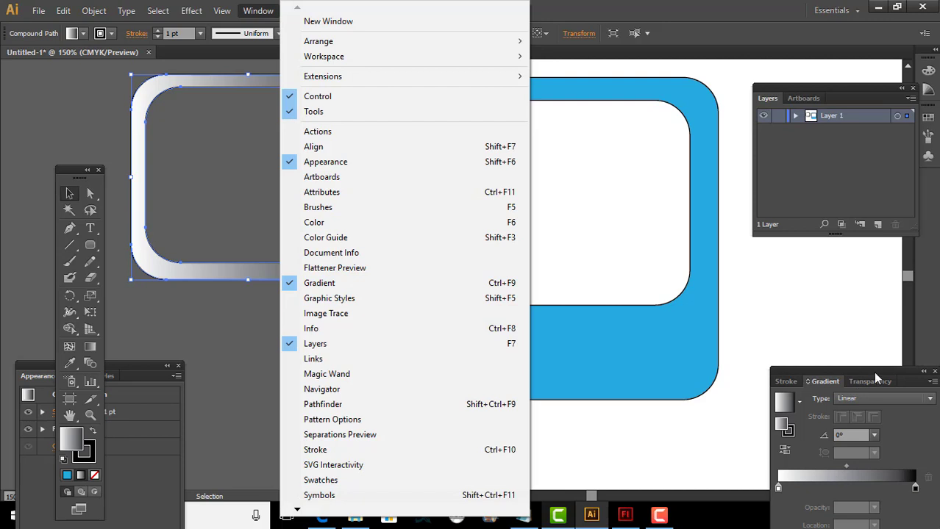
left_click_drag(875, 376, 852, 314)
left_click_drag(891, 425, 823, 426)
left_click(891, 426)
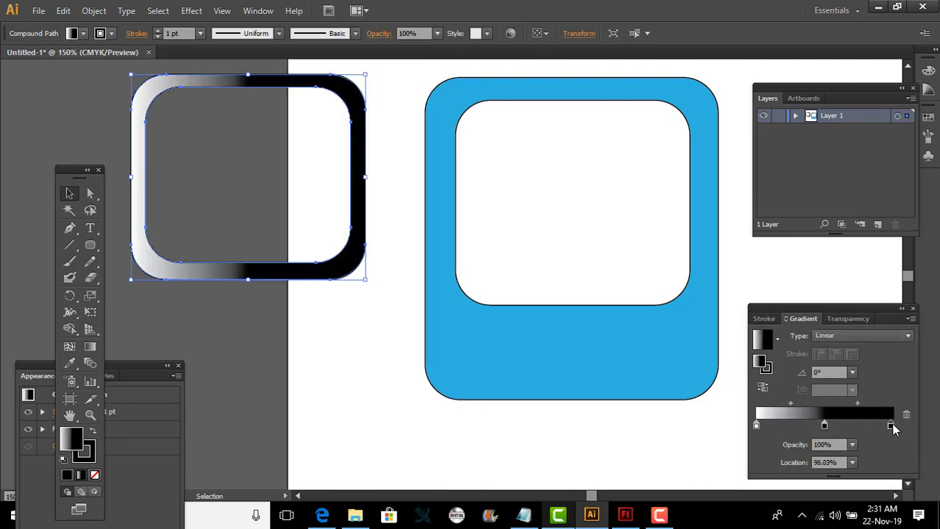
left_click_drag(891, 427, 901, 431)
double_click(892, 425)
left_click(746, 364)
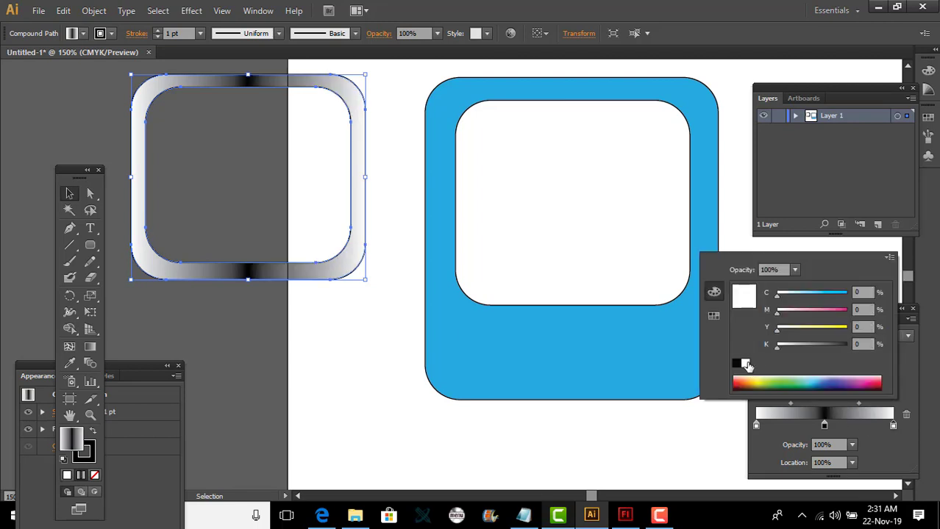
Change the middle stop of the frame's gradient from black to dark grey at K 79%.
left_click(824, 426)
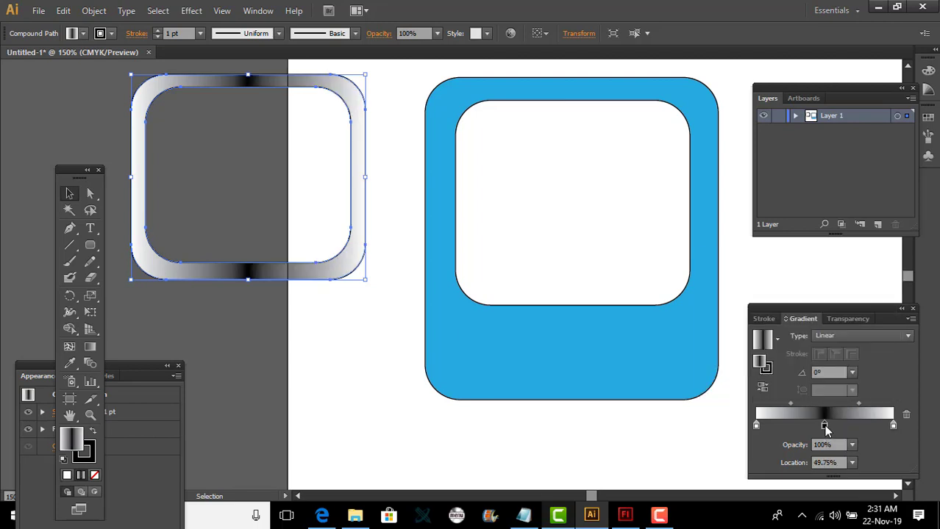
double_click(824, 426)
left_click_drag(846, 351, 828, 347)
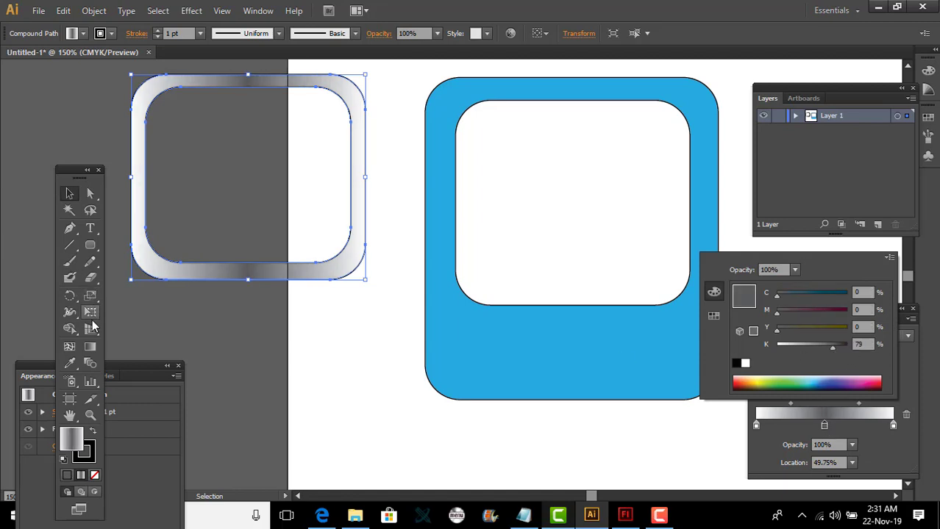
left_click(134, 314)
Run the frame's gradient diagonally from its upper-left corner to its lower-right corner with the Gradient tool, at about -41°.
left_click(89, 346)
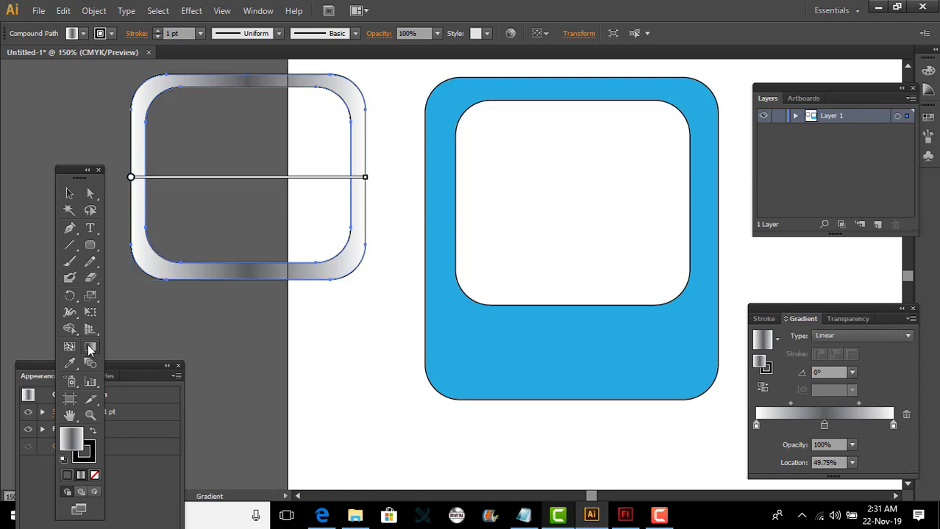
mouse_move(149, 89)
left_mouse_down()
mouse_move(350, 246)
mouse_move(346, 262)
left_mouse_up()
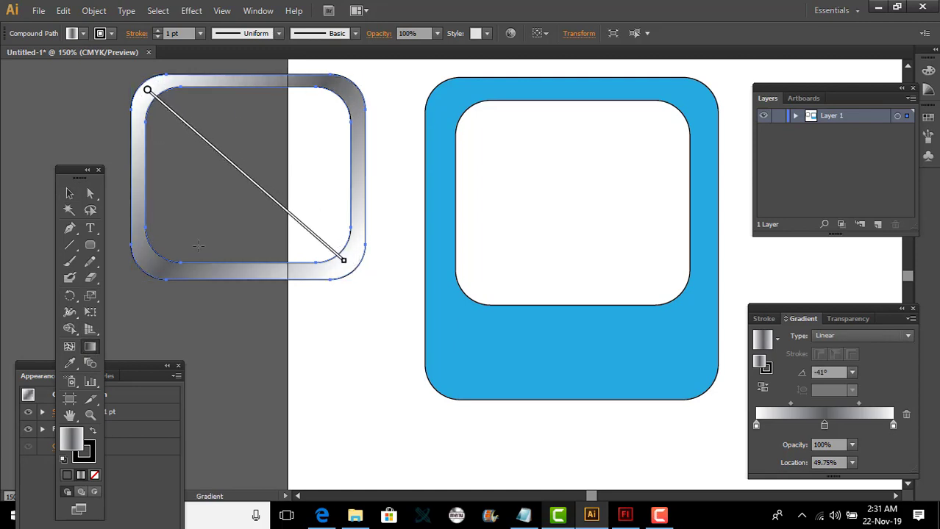
left_click(69, 193)
left_click(233, 333)
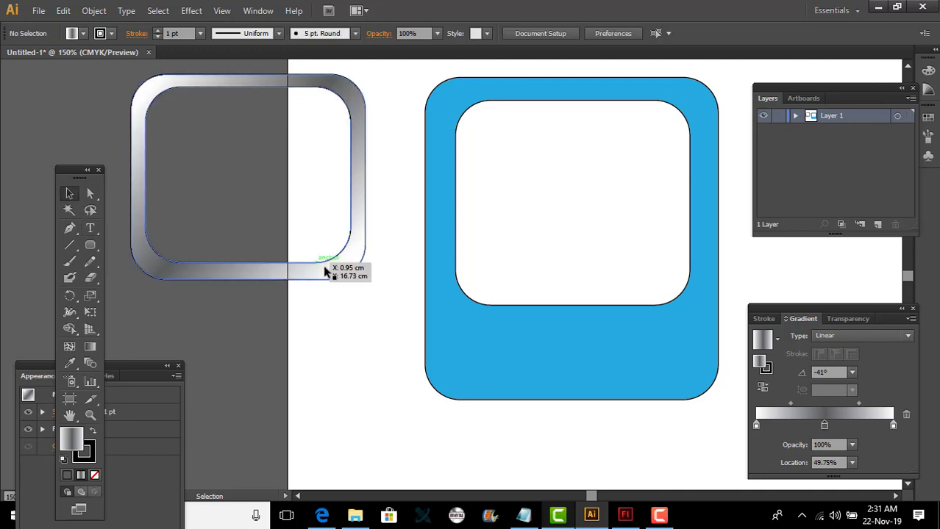
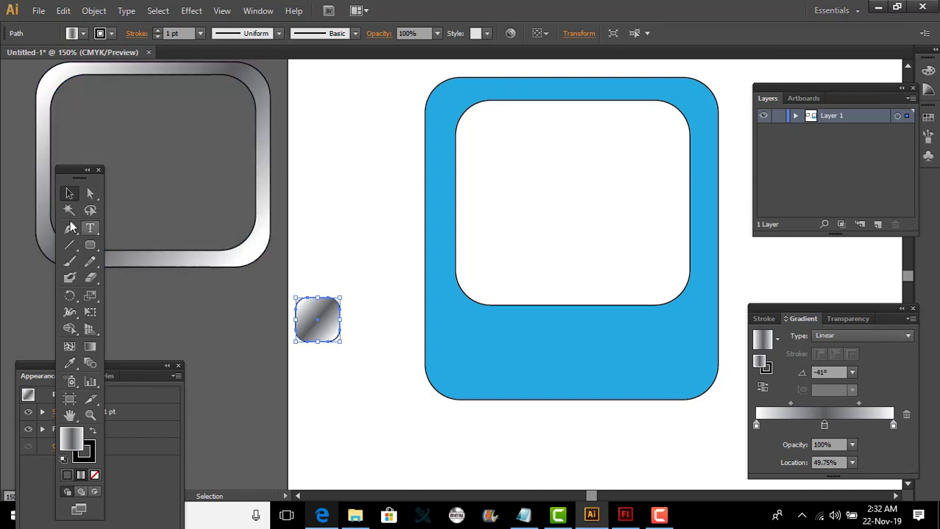
Fill the small rounded square with light grey and start a 3D Extrude & Bevel effect on it with the Front position.
left_click(83, 34)
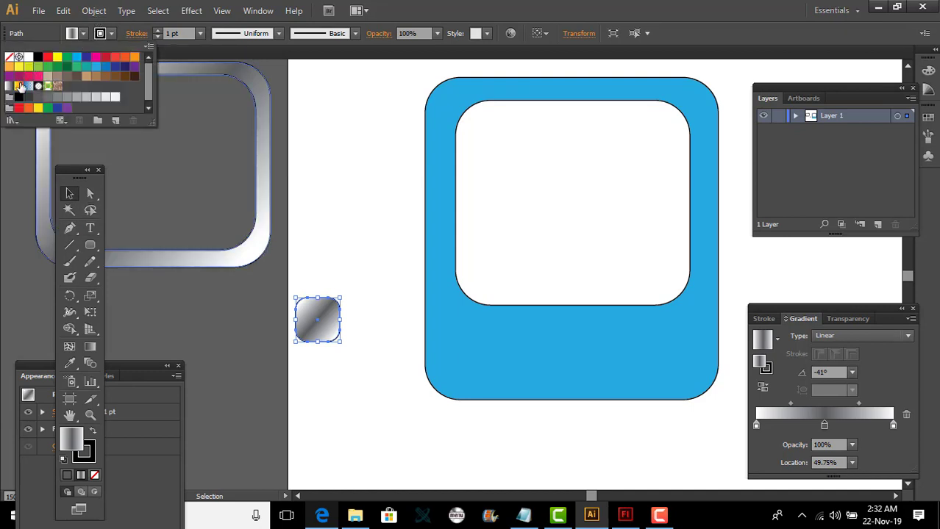
left_click(85, 100)
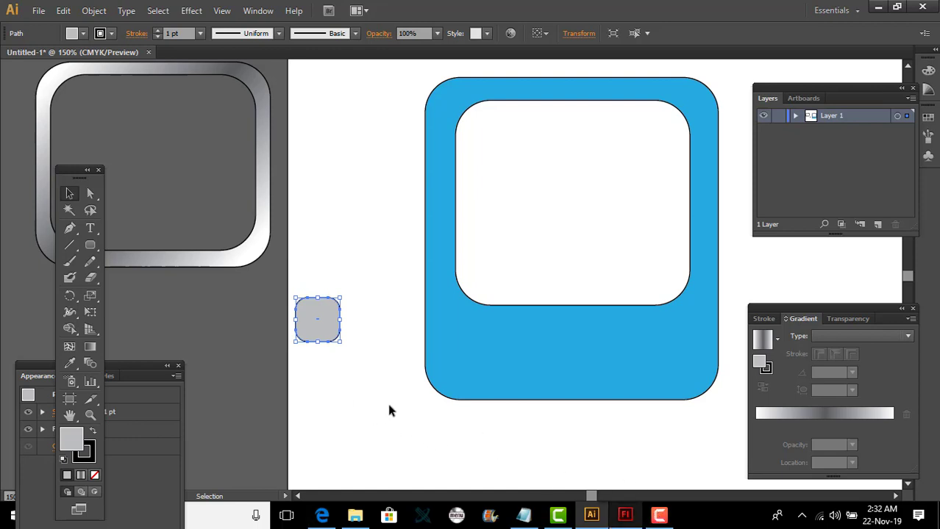
left_click(191, 11)
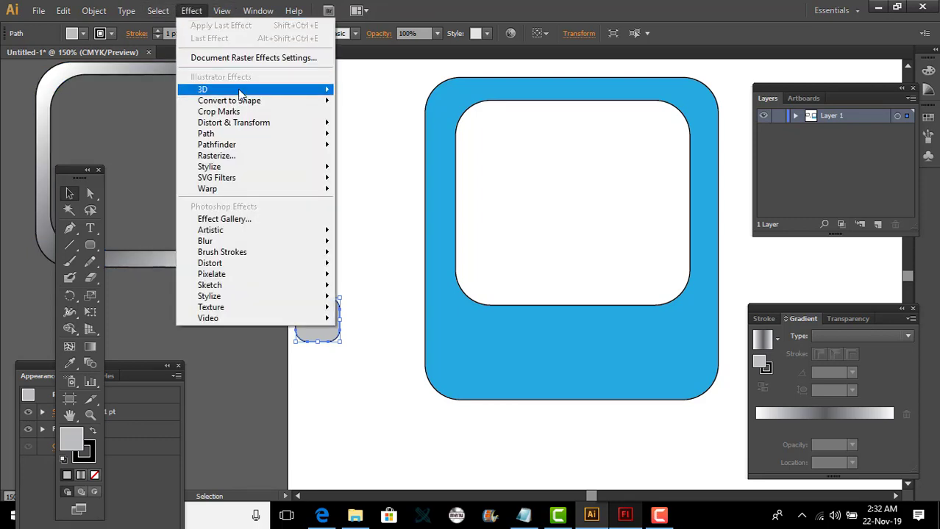
mouse_move(240, 95)
left_click(141, 91)
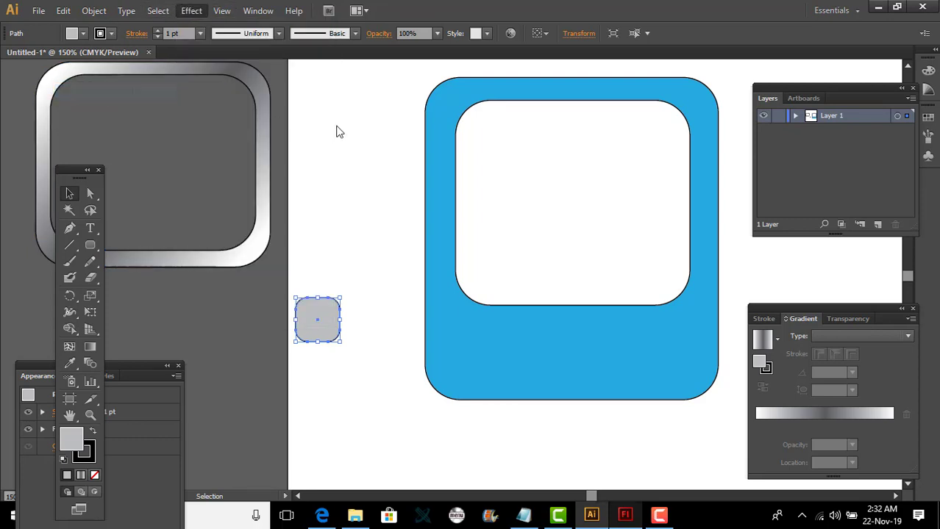
left_click_drag(587, 125, 470, 80)
left_click(479, 96)
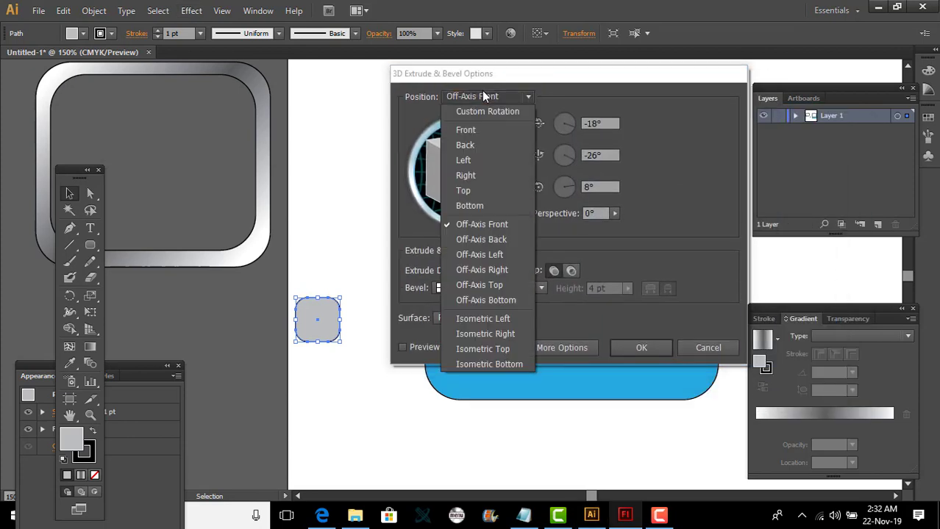
left_click(481, 129)
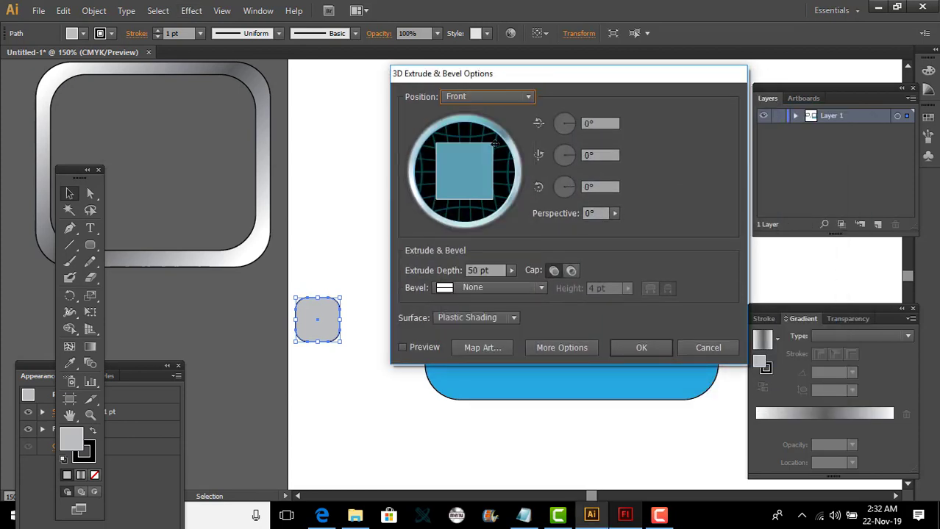
Rotate the square's extrusion 3° about both the X and Y axes and apply the effect.
left_click(589, 123)
type("3")
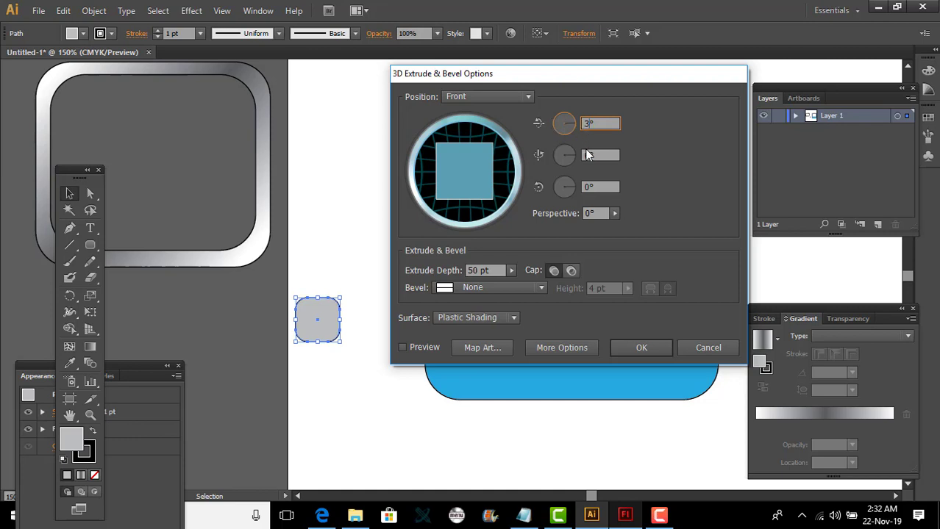
left_click(586, 154)
type("3")
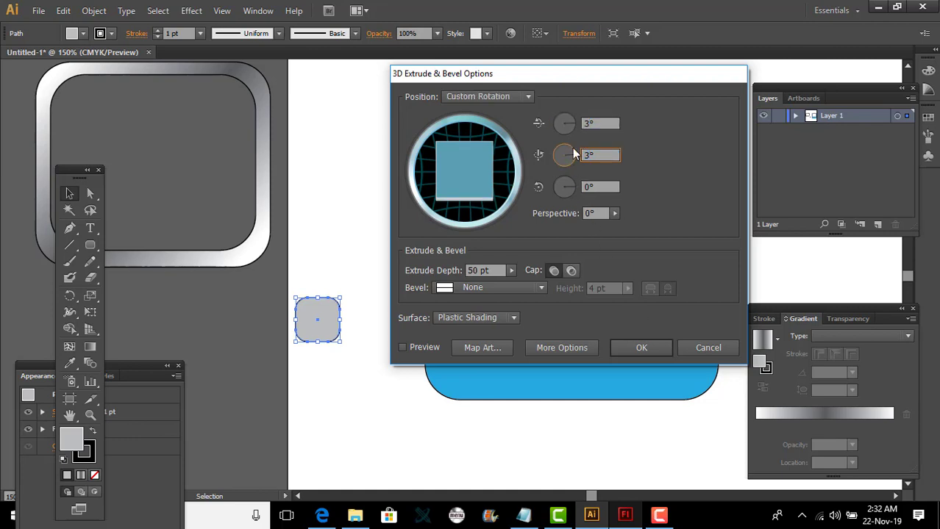
left_click(600, 124)
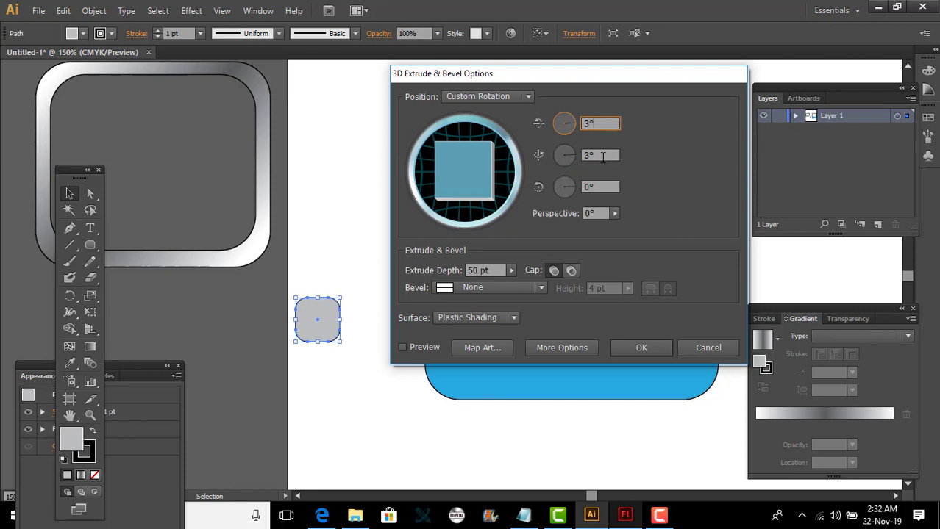
left_click(601, 155)
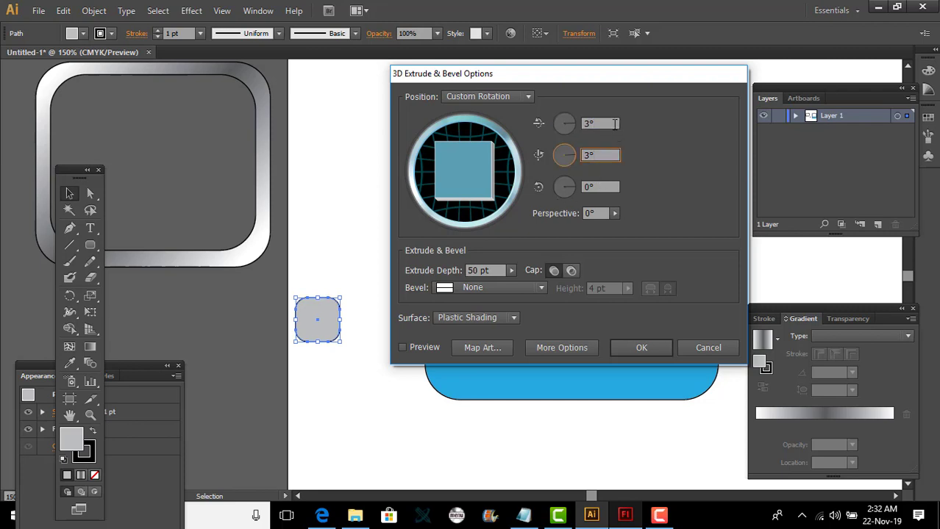
left_click(614, 122)
left_click(658, 349)
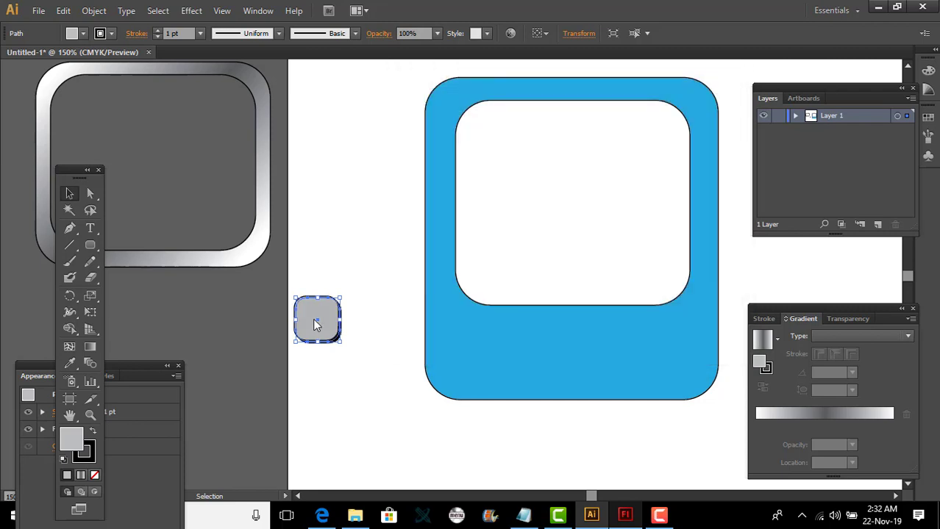
left_click(208, 315)
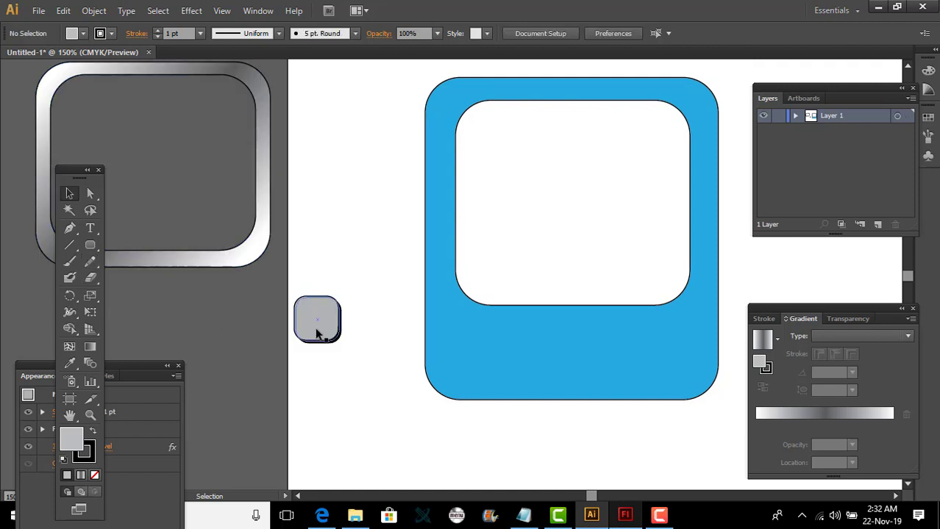
Duplicate the 3D button and place four of them in a row on the blue casing below the screen.
left_click(314, 327)
key("ctrl+c")
key("ctrl+v")
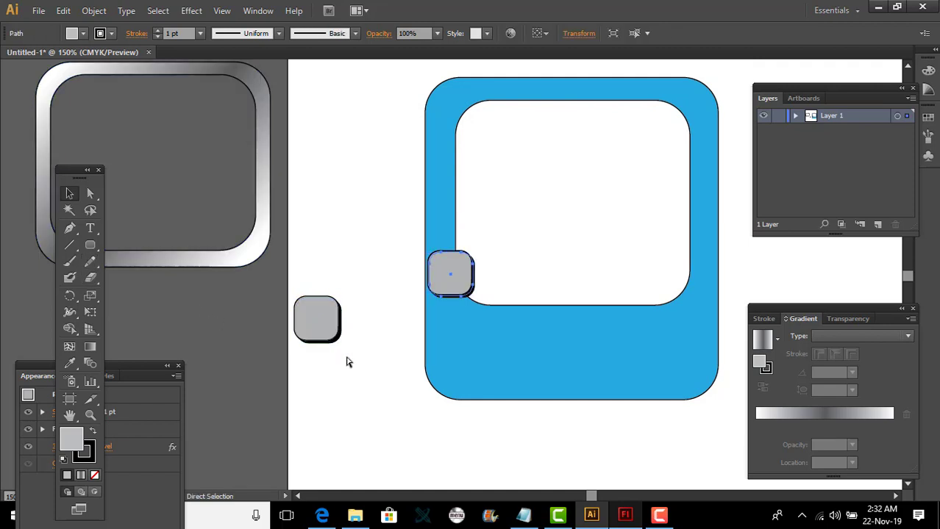
left_click_drag(328, 317, 483, 347)
left_click_drag(461, 295, 553, 365)
left_click_drag(450, 268, 625, 357)
left_click_drag(460, 283, 687, 352)
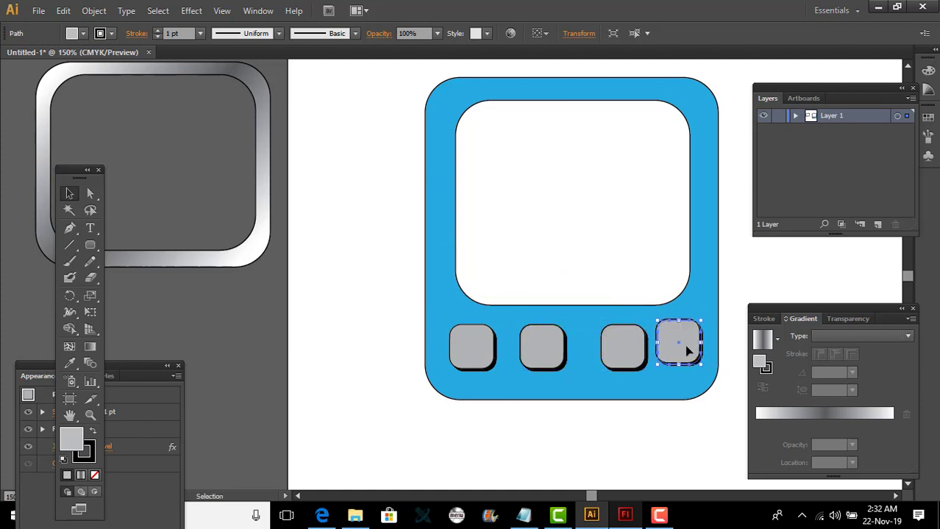
Space the second, third and fourth buttons evenly and align the fourth one with the row.
key("ctrl+plus")
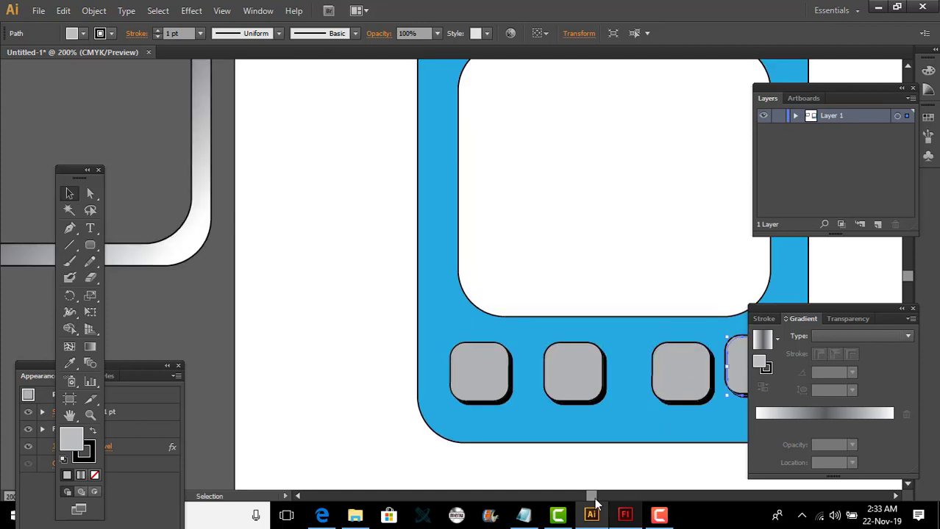
scroll(594, 499, "left", 5)
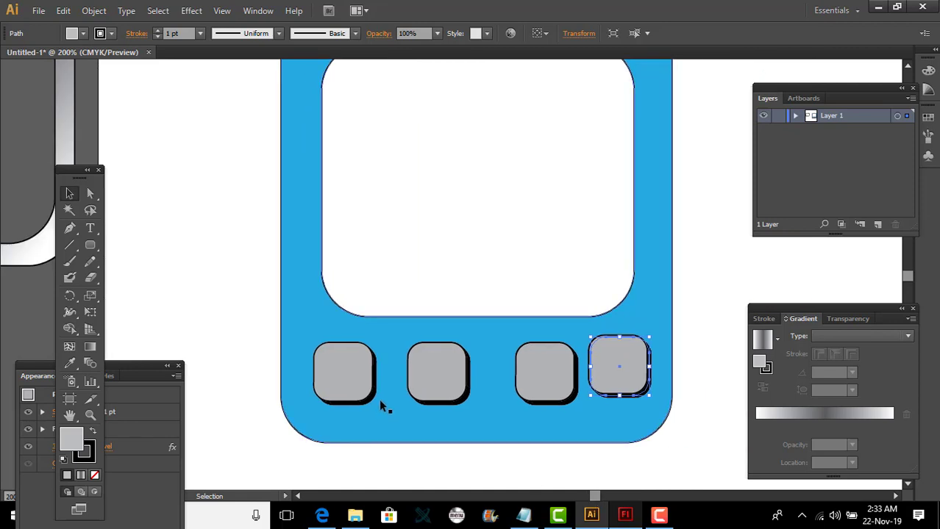
left_click_drag(437, 374, 427, 374)
left_click_drag(532, 386, 509, 386)
left_click_drag(608, 365, 601, 373)
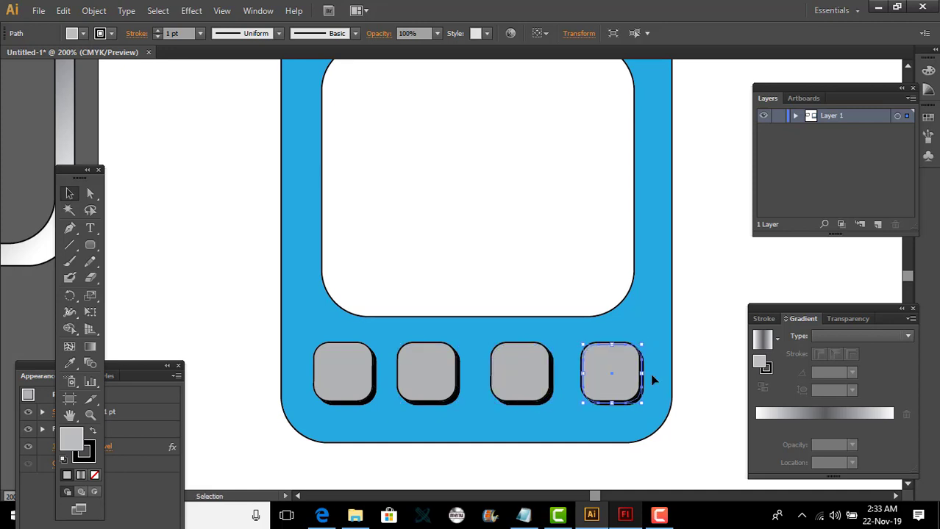
left_click(702, 372)
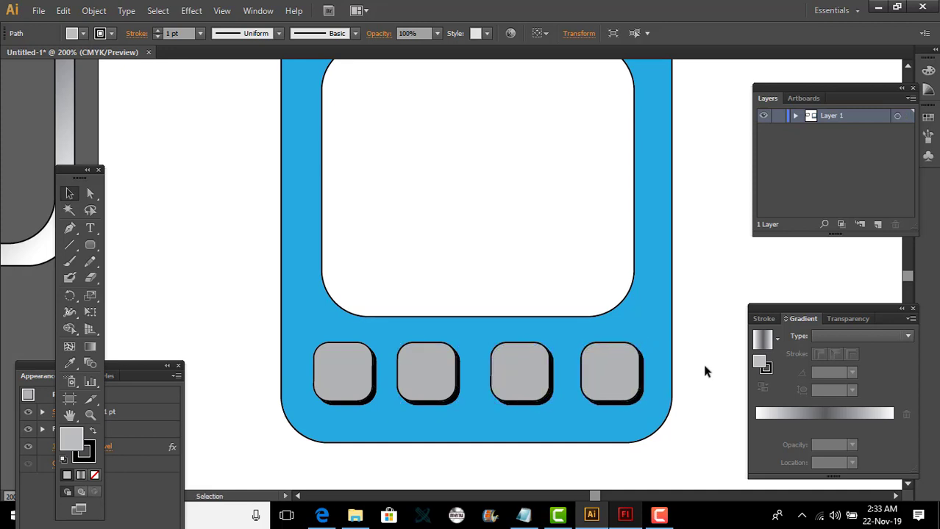
Nudge the third button two steps to the left to even out the gaps in the button row.
left_click(536, 376)
key("Left")
key("Left")
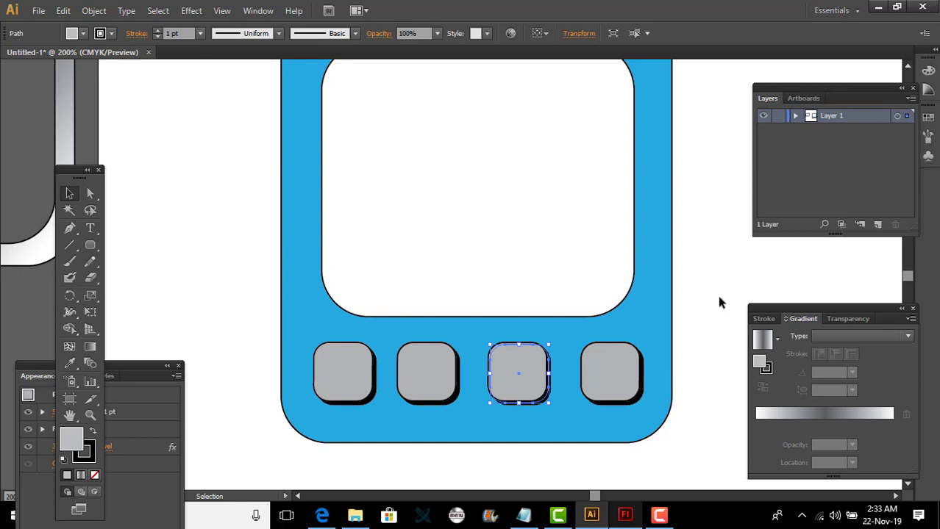
left_click(720, 302)
left_click(417, 374)
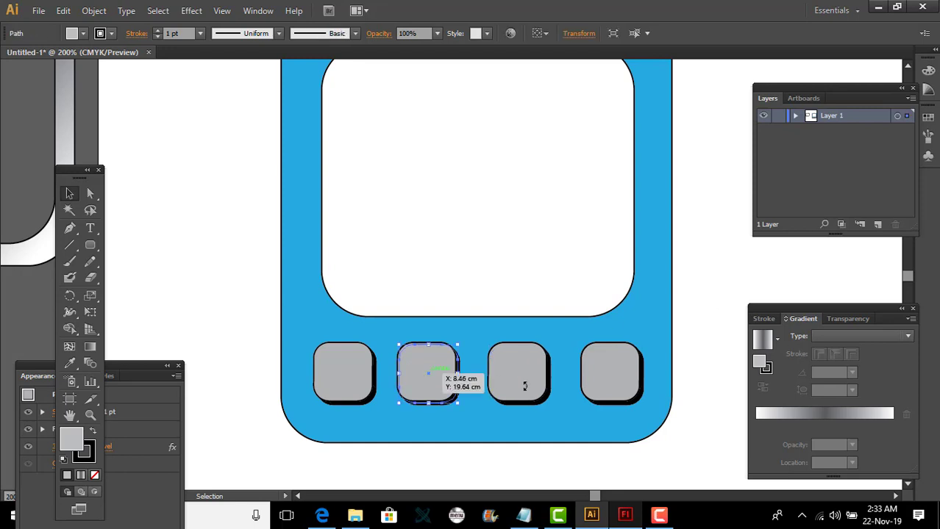
left_click(604, 378)
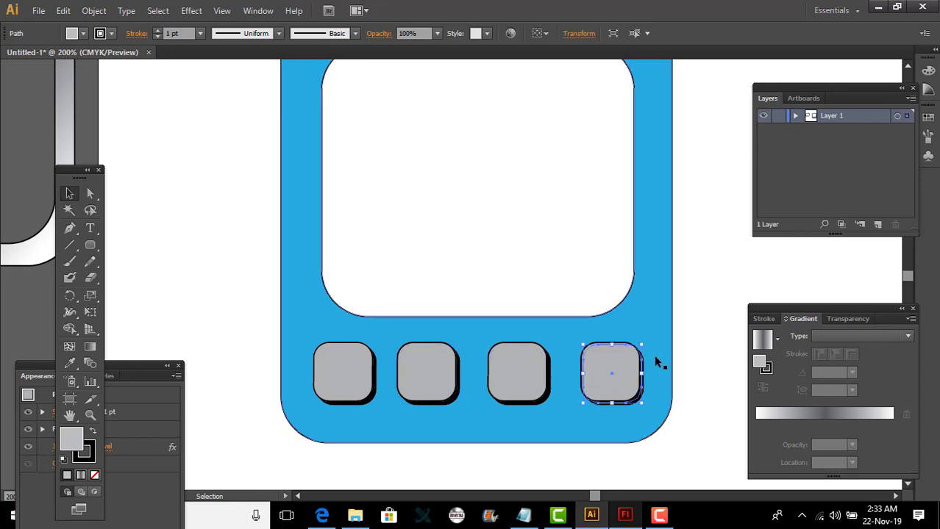
left_click(696, 343)
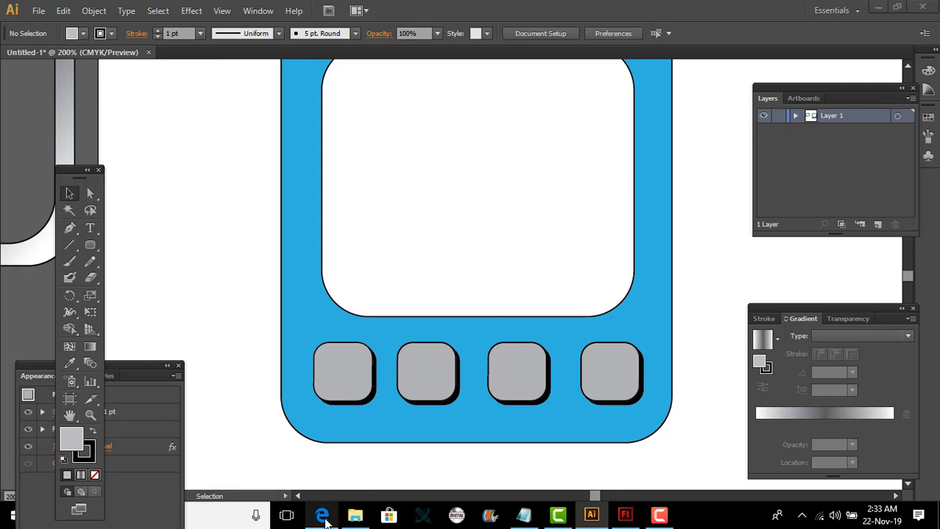
Check the button labels in the reference PDF and add the text "Pause" below the casing.
left_click(322, 516)
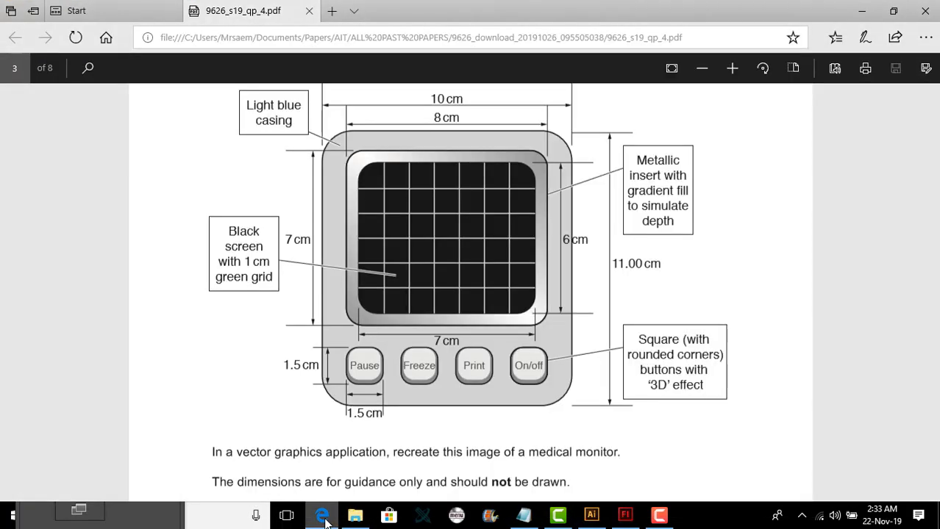
key("alt+Tab")
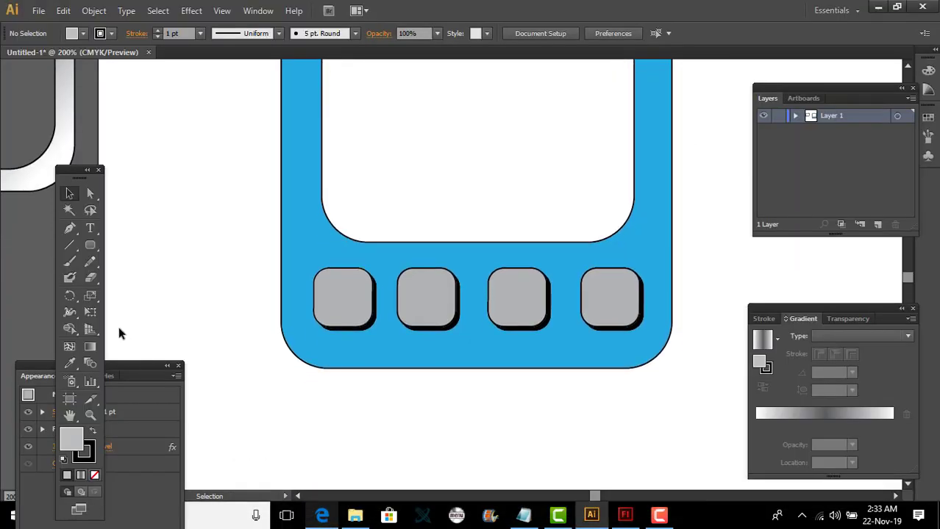
left_click(89, 228)
left_click(293, 422)
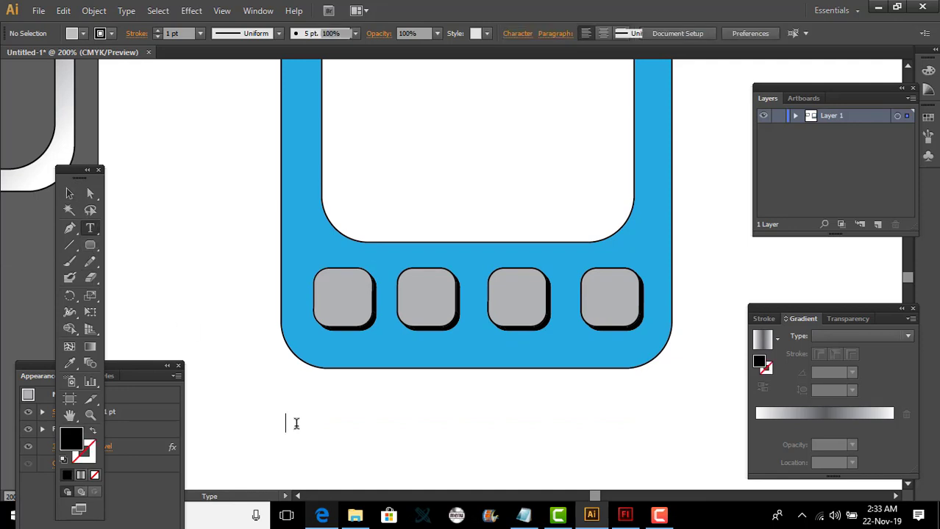
type("Pause")
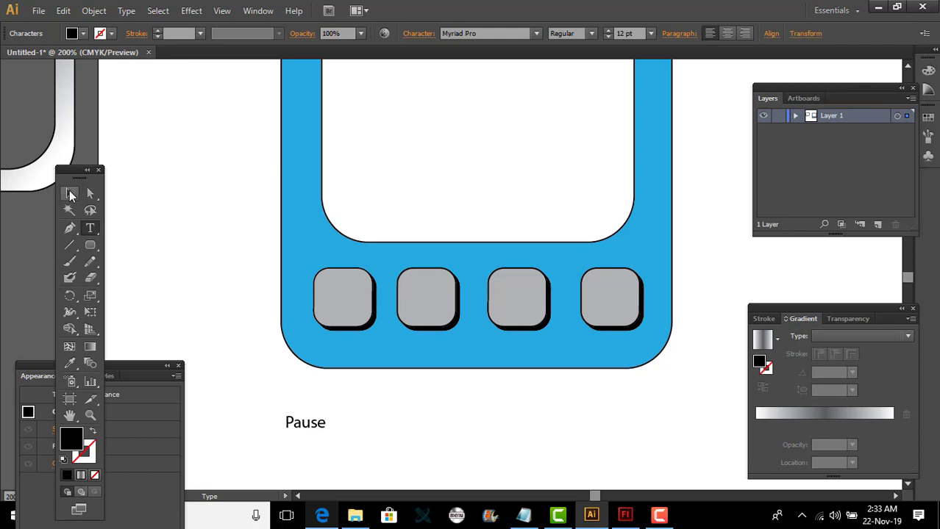
left_click(71, 195)
Add the separate text labels "Print", "Freeze" and "On/off" beside "Pause" below the casing.
left_click(89, 228)
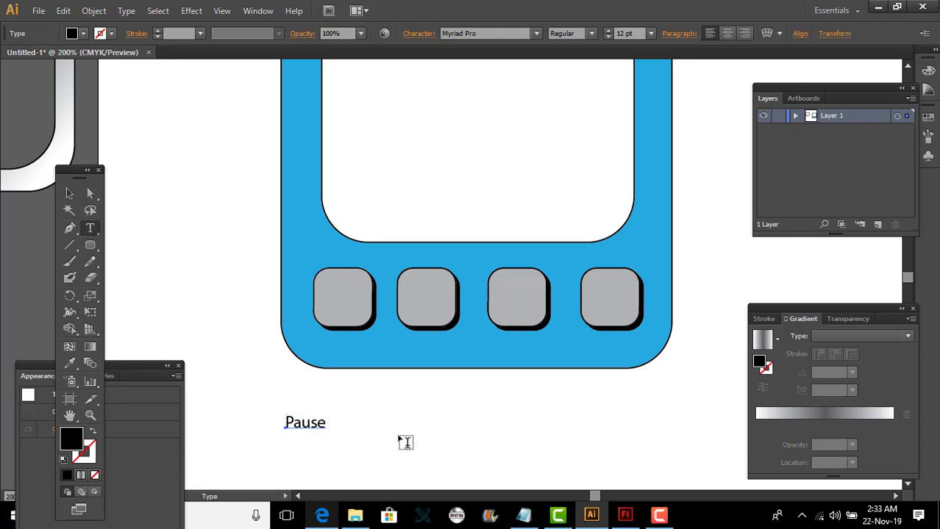
left_click(399, 438)
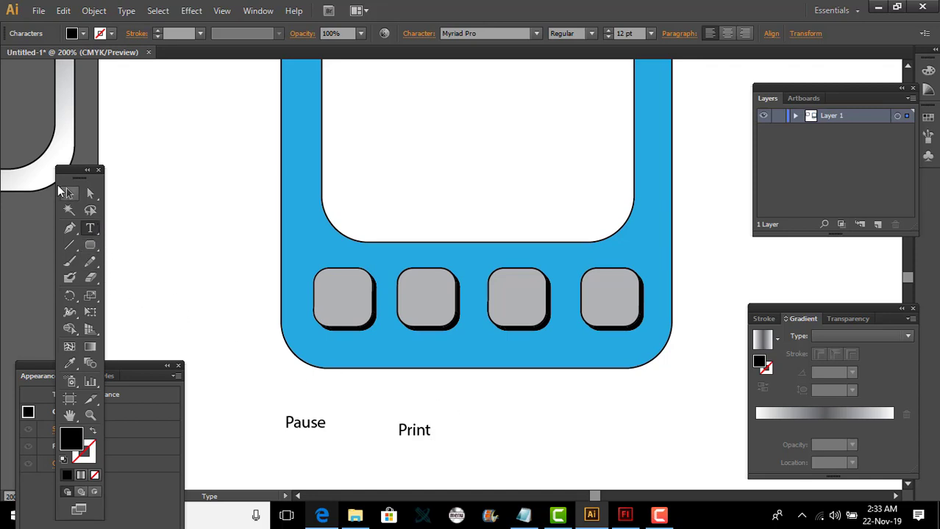
key("Escape")
left_click(481, 433)
type("Freez")
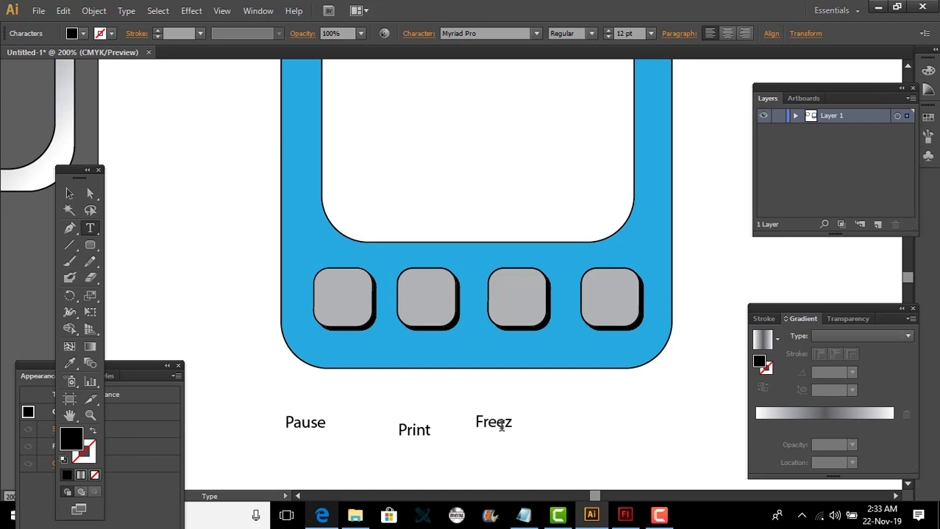
type("e")
left_click(69, 194)
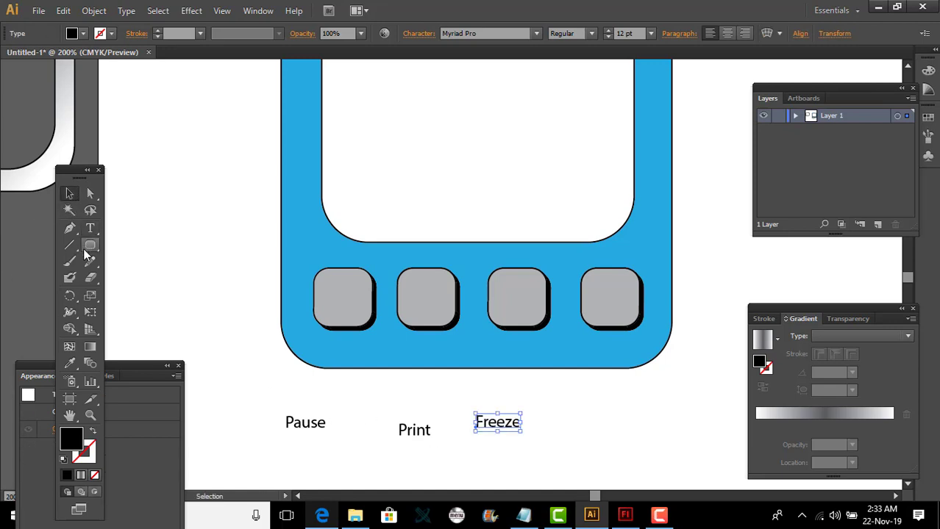
left_click(90, 232)
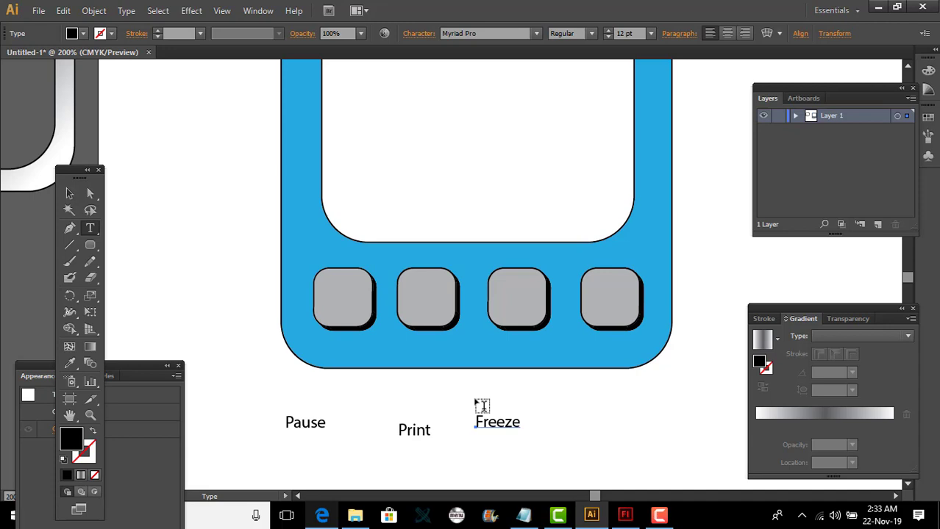
left_click(559, 419)
type("On/off")
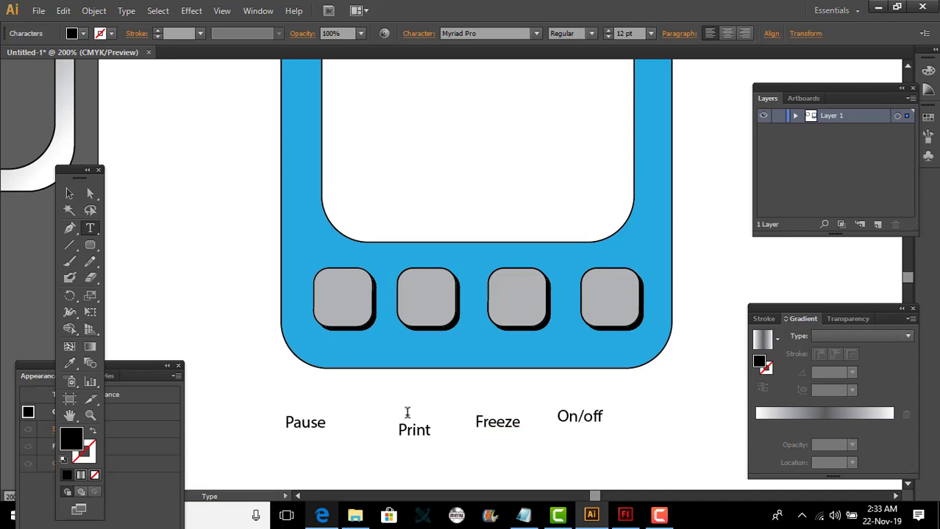
Move the labels onto the buttons in the order Pause, Print, Freeze, On/off and deselect them.
left_click(69, 194)
left_click_drag(595, 417, 624, 299)
left_click_drag(495, 421, 518, 297)
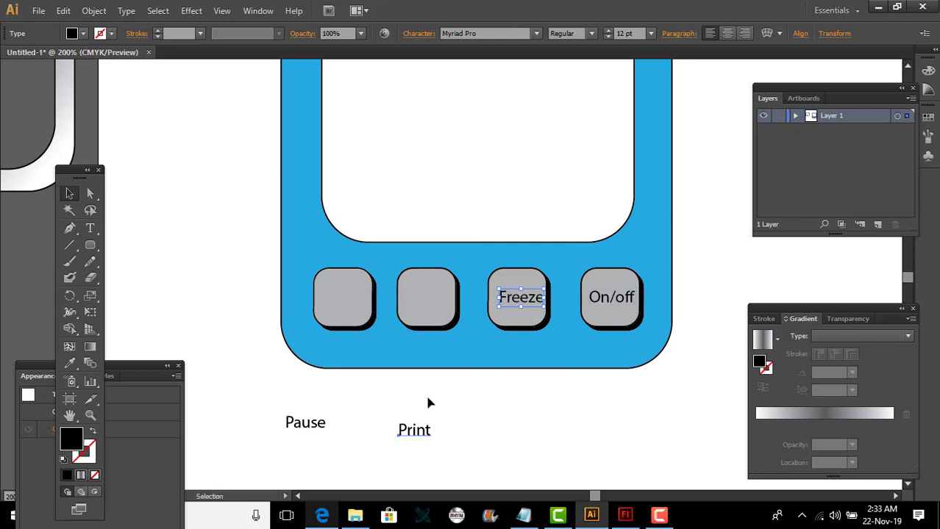
left_click_drag(423, 430, 434, 299)
left_click_drag(319, 428, 356, 302)
left_click(521, 435)
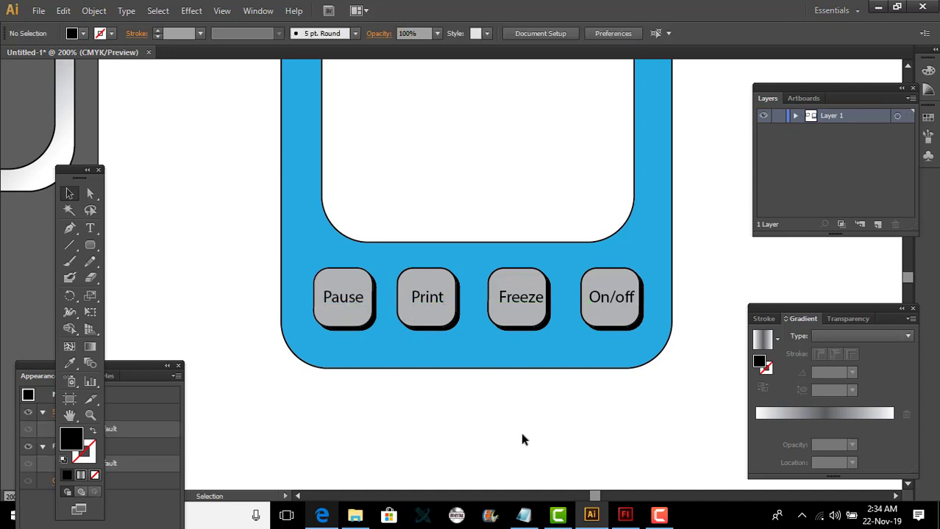
Check the screen size in the reference PDF and draw a black 7 × 6 cm rounded rectangle with 0.8 cm corner radius beside the artboard.
key("ctrl+minus")
key("ctrl+minus")
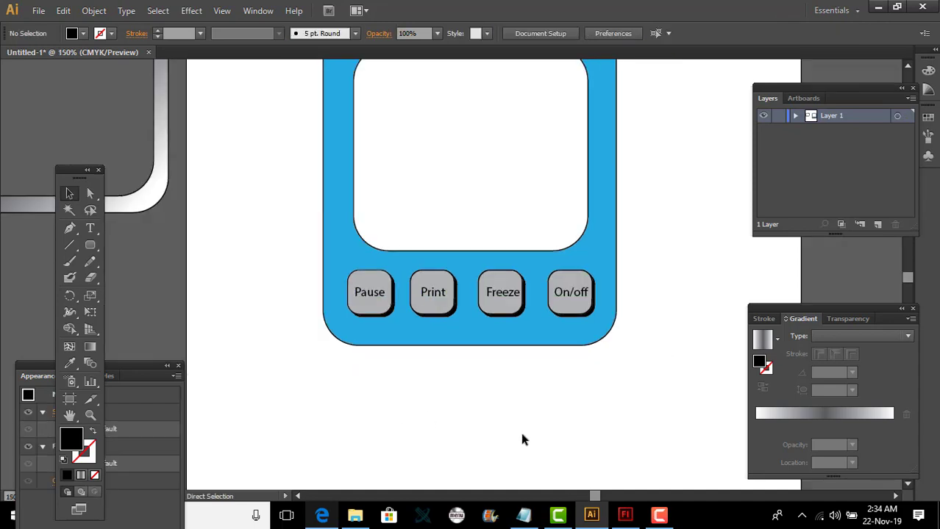
scroll(452, 450, "down", 2)
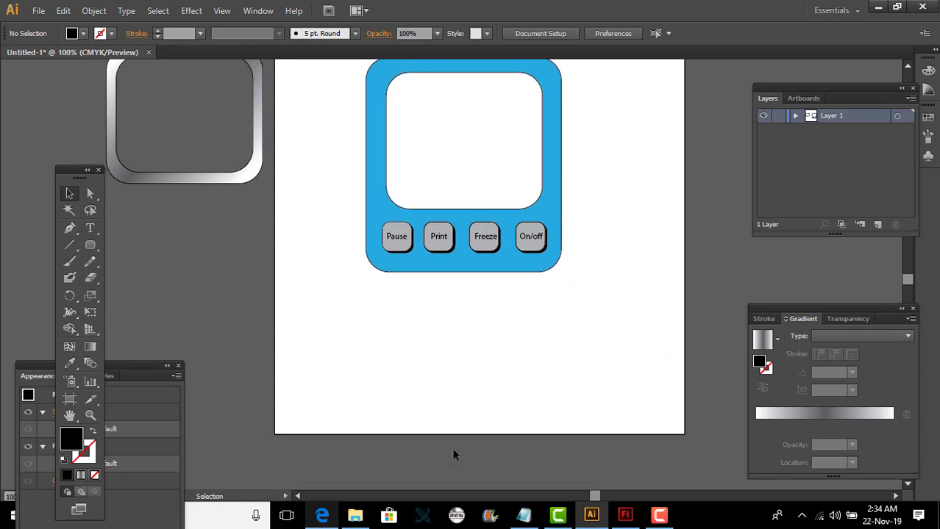
left_click_drag(607, 500, 587, 500)
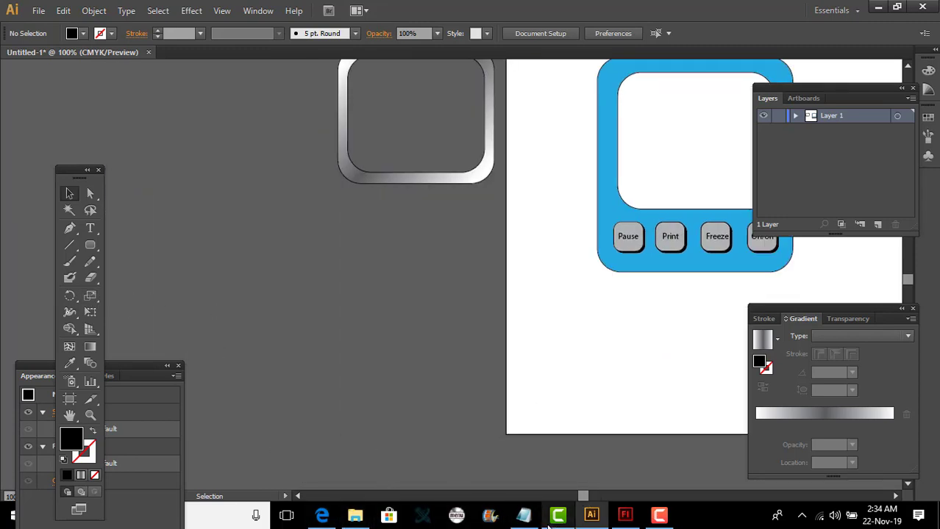
left_click(322, 517)
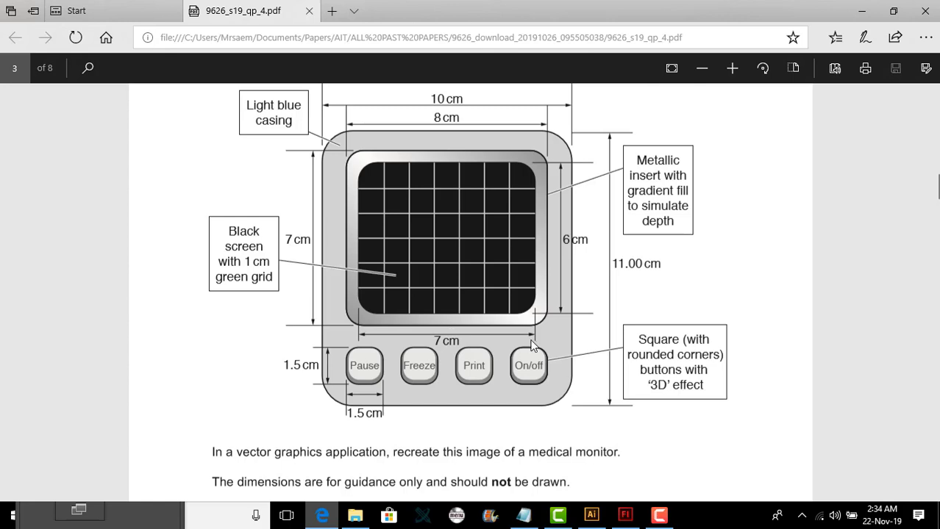
left_click(591, 515)
left_click(90, 244)
left_click(250, 272)
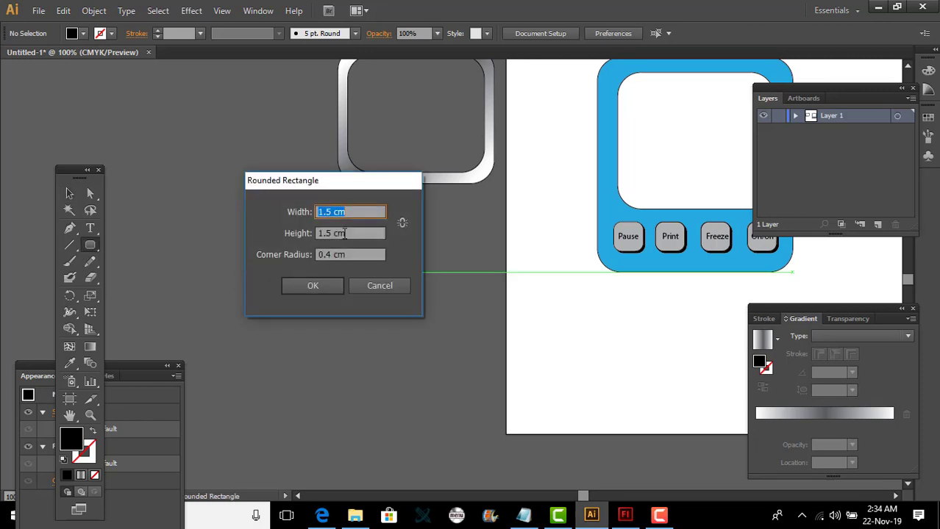
type("7")
key("Tab")
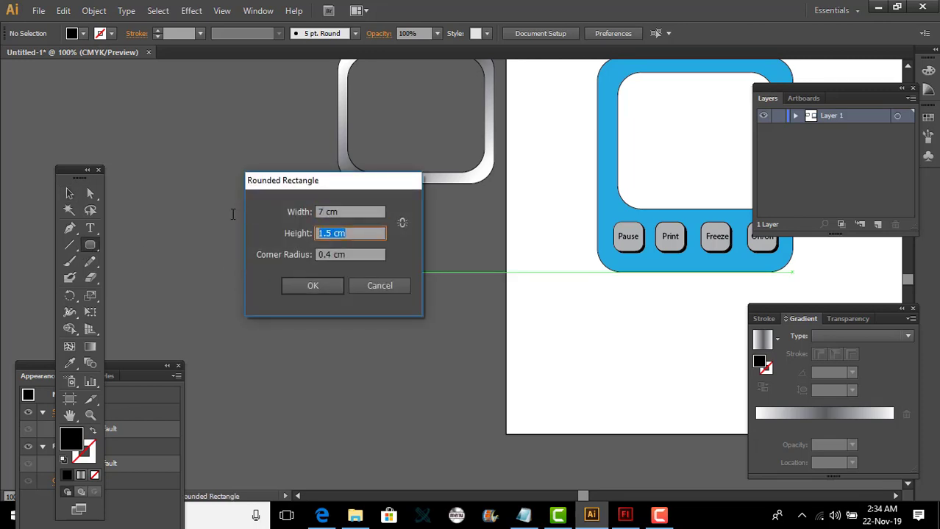
type("6")
key("Tab")
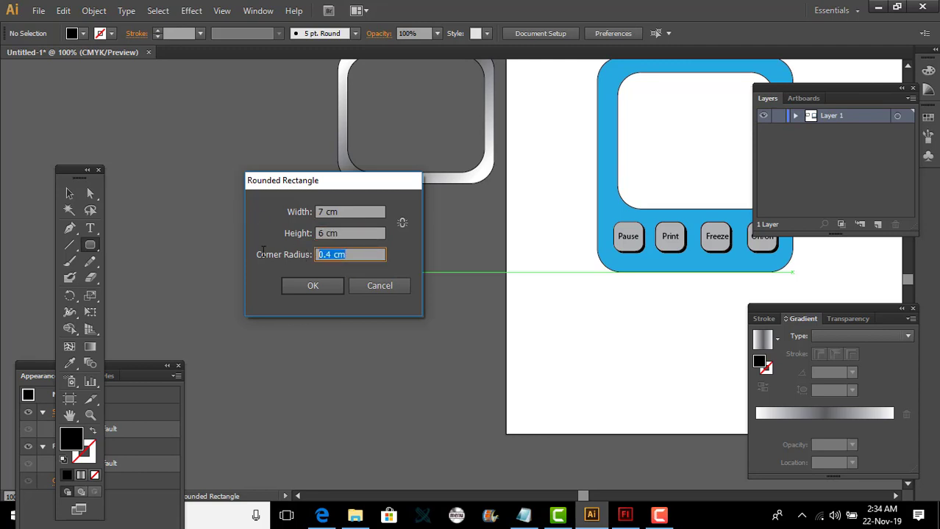
type(".8")
left_click(303, 284)
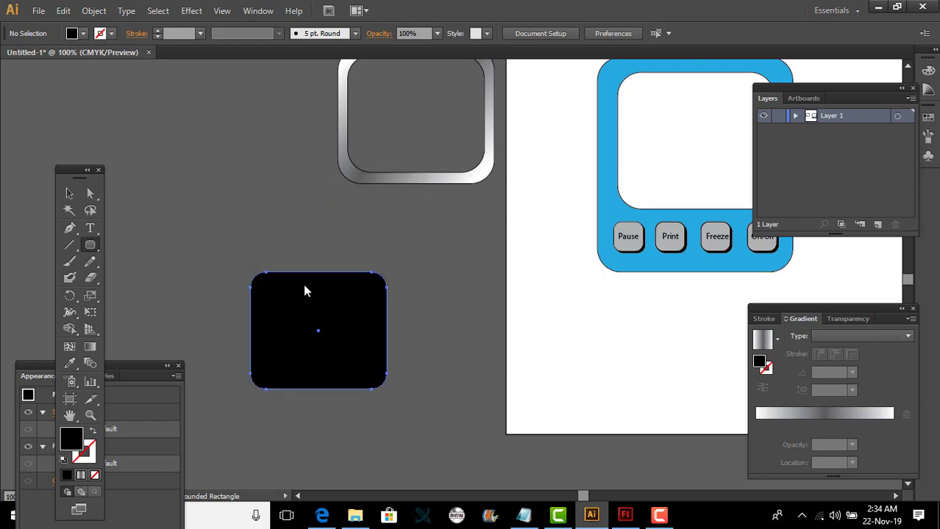
Show the rulers around the document while working on the black rounded rectangle.
key("ctrl+plus")
key("ctrl+plus")
key("ctrl+plus")
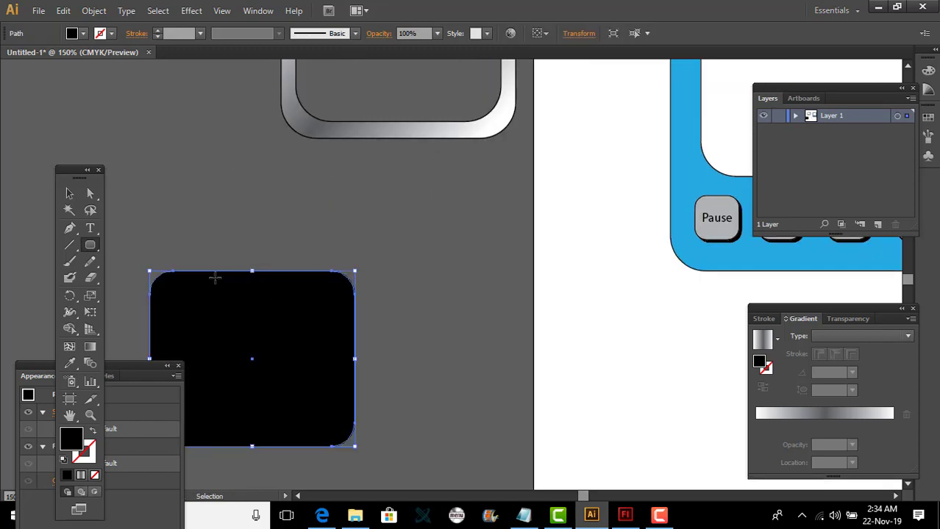
left_click_drag(581, 500, 573, 500)
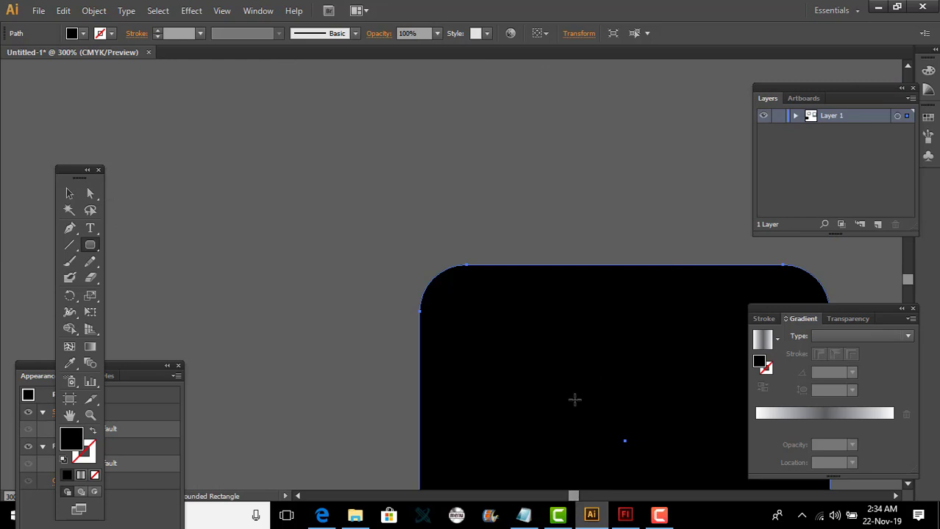
key("ctrl+minus")
left_click(221, 11)
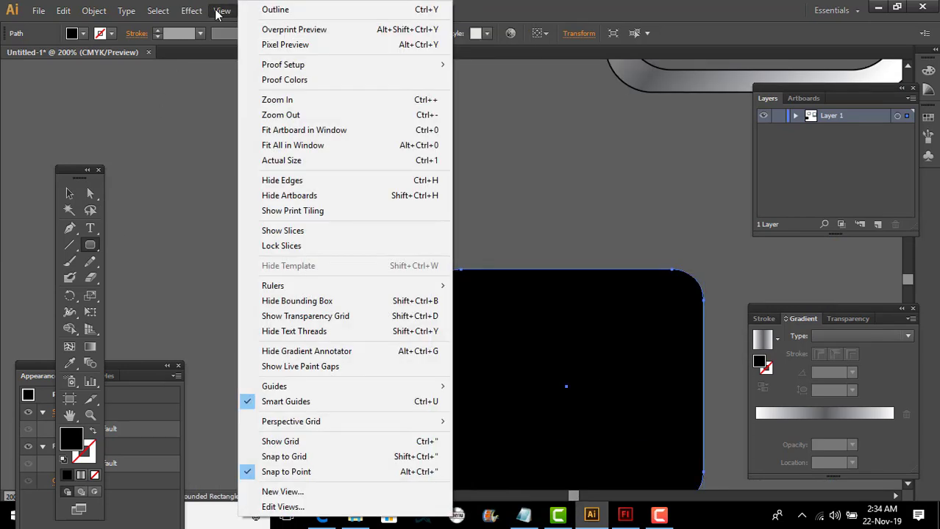
mouse_move(353, 288)
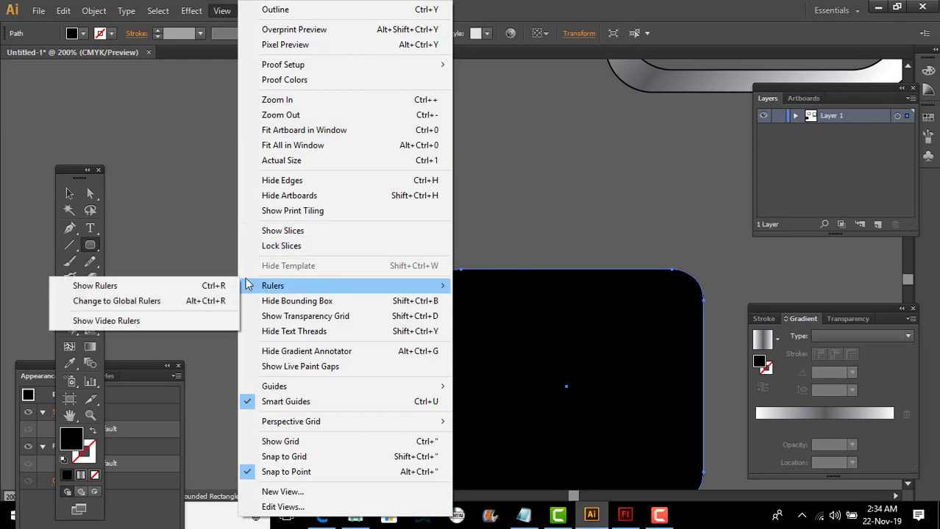
left_click(192, 286)
Add a horizontal ruler guide above the black rounded rectangle and move the rectangle so its top edge sits on the guide.
left_click(70, 195)
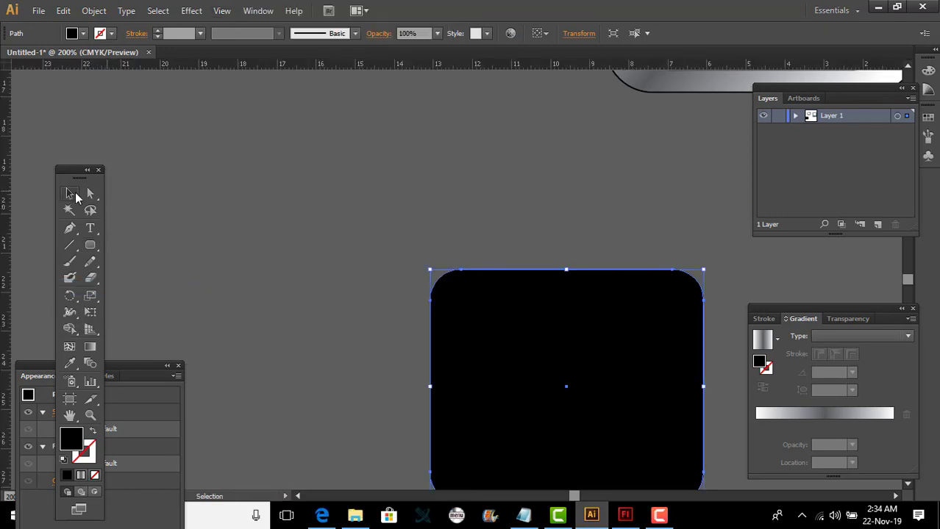
left_click_drag(76, 175, 86, 267)
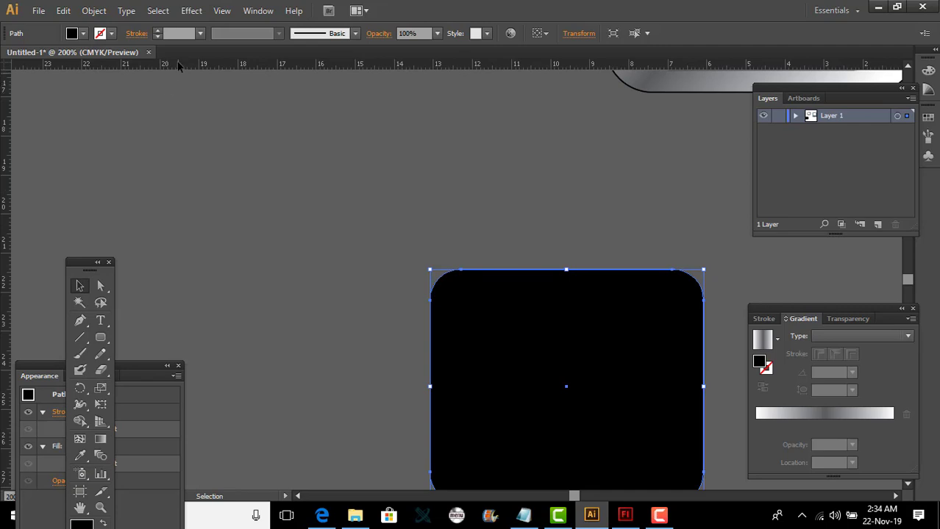
left_click_drag(177, 61, 173, 134)
left_click_drag(507, 378, 389, 246)
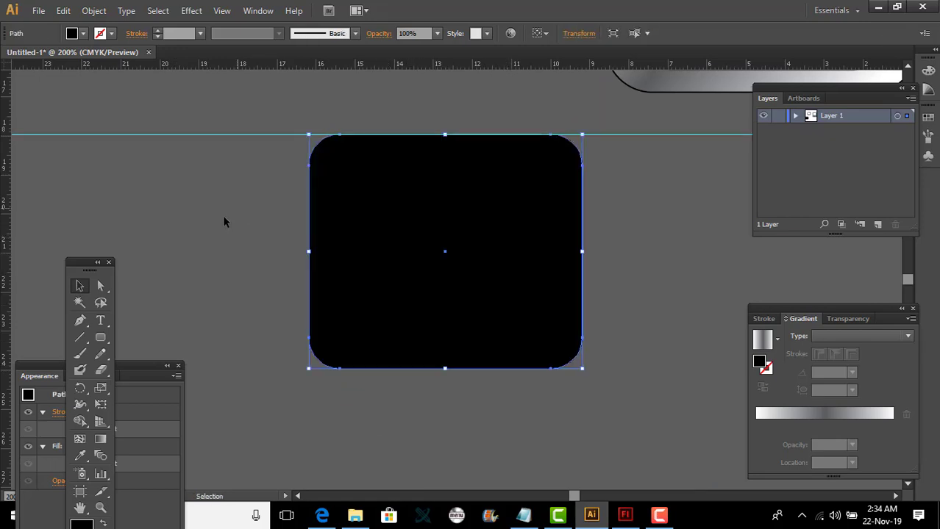
left_click(80, 338)
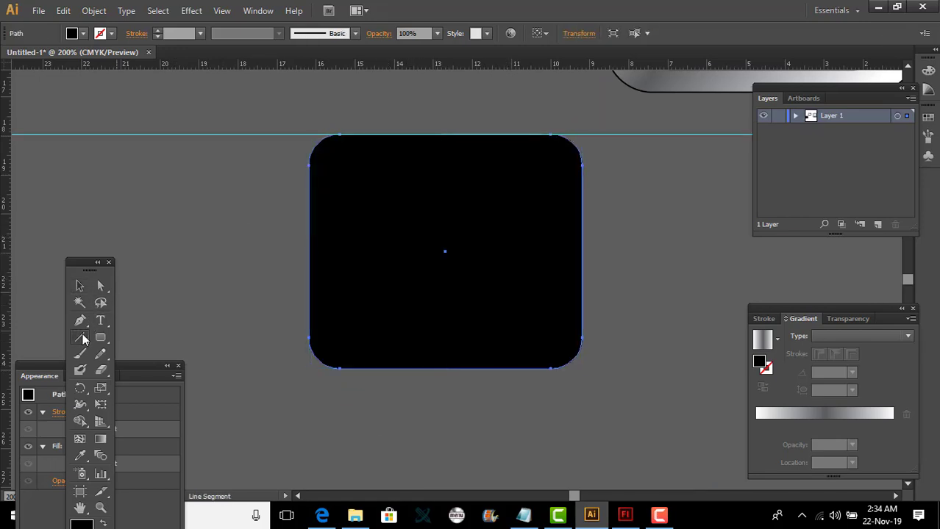
left_click(111, 34)
left_click(29, 57)
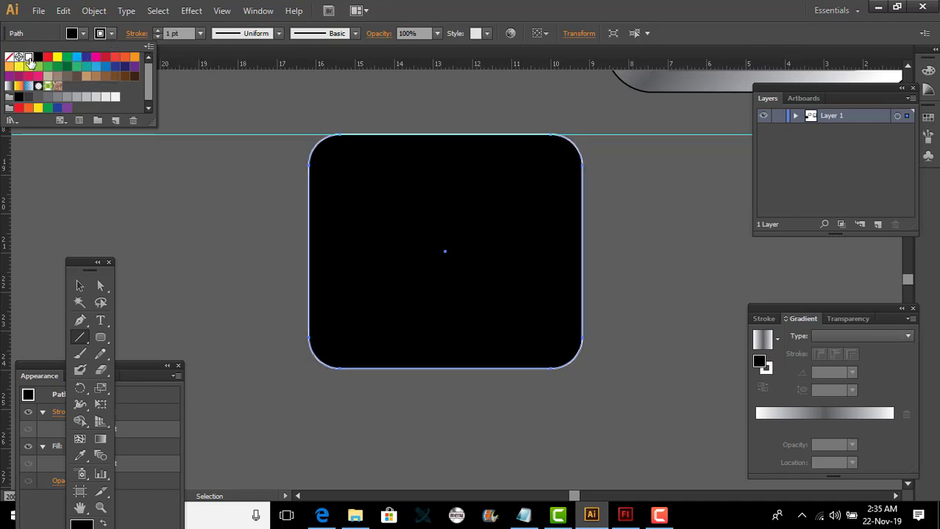
left_click(230, 208)
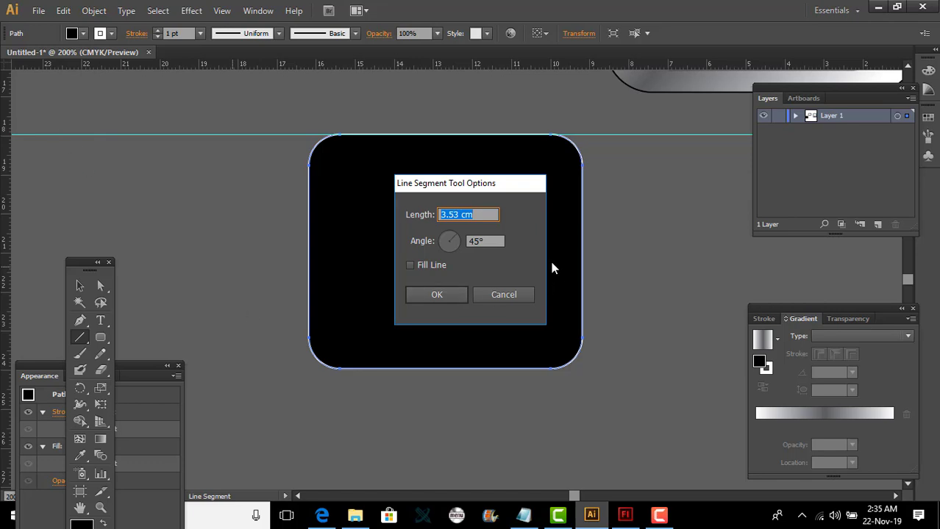
left_click(500, 295)
key("v")
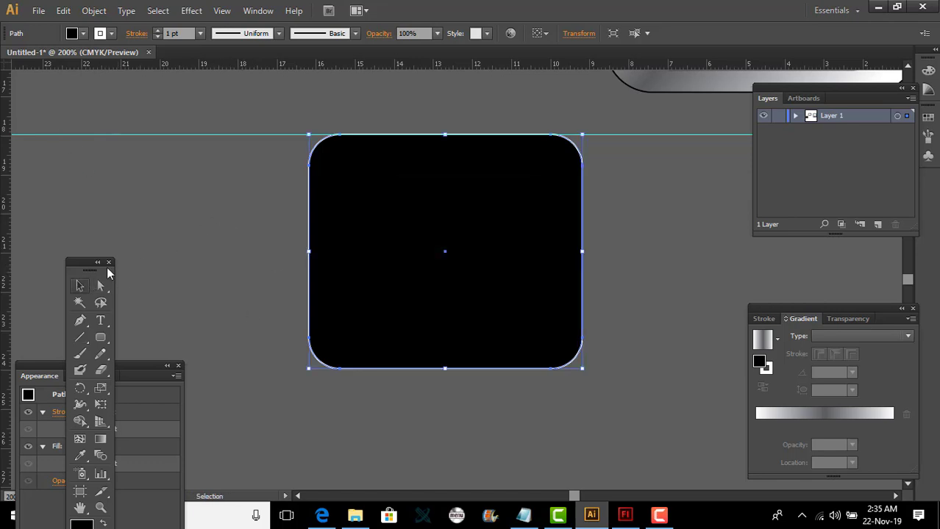
left_click(184, 249)
key("ctrl+a")
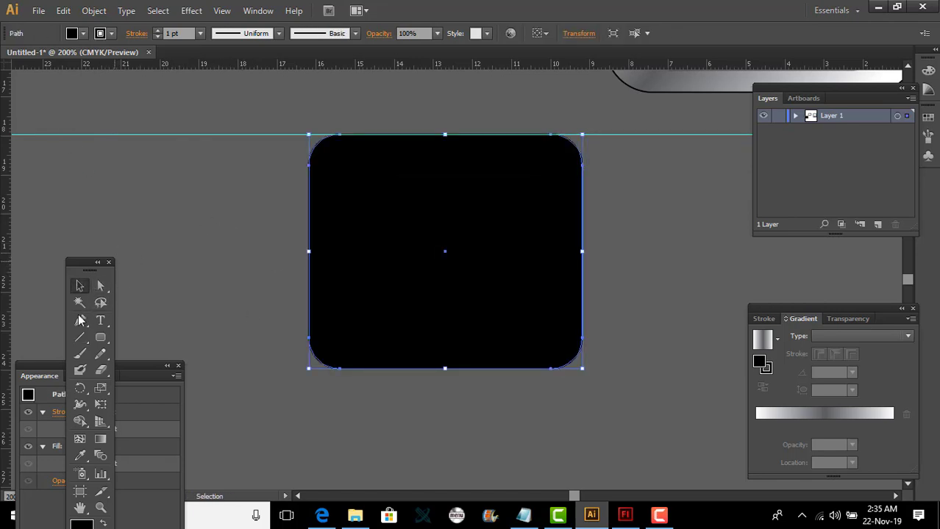
Deselect the rectangle and draw a white 1 pt horizontal line across its full width, about 1 cm below its top edge.
left_click(81, 338)
left_click(80, 338)
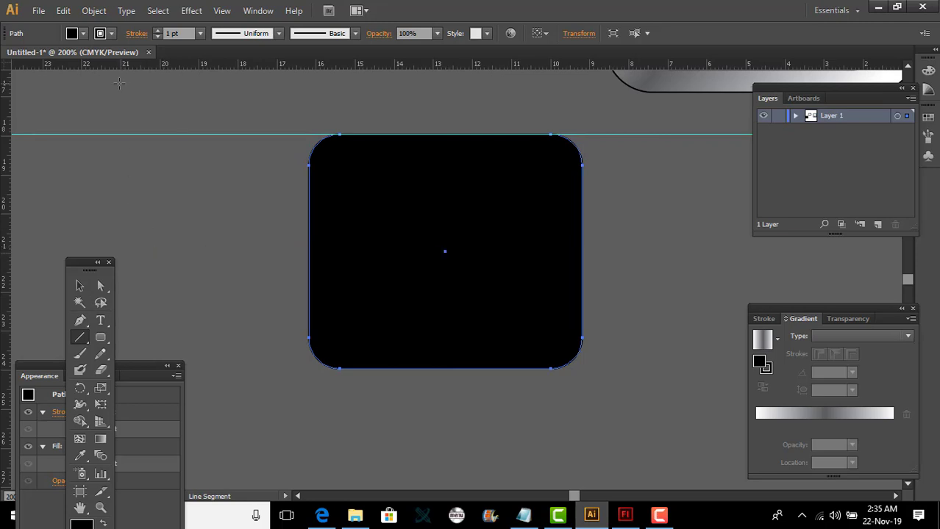
left_click(80, 286)
left_click(167, 215)
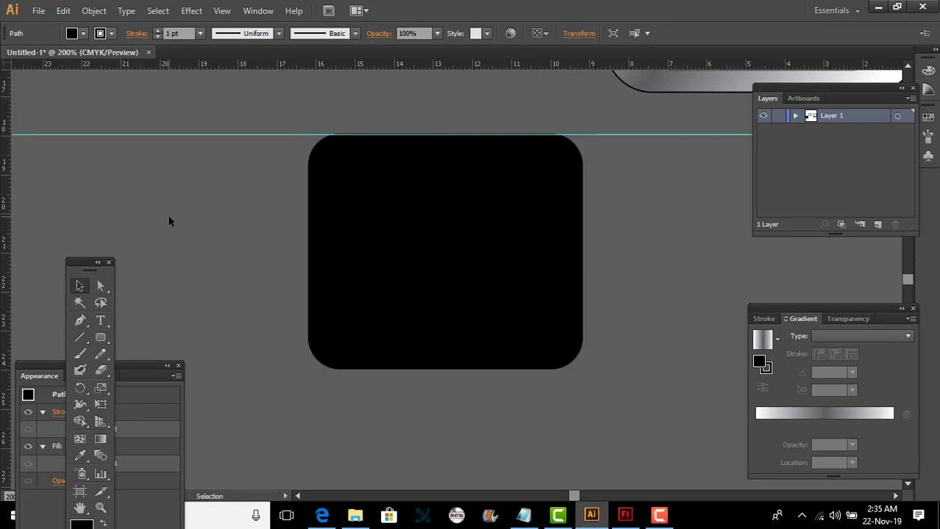
left_click(81, 339)
left_click(109, 34)
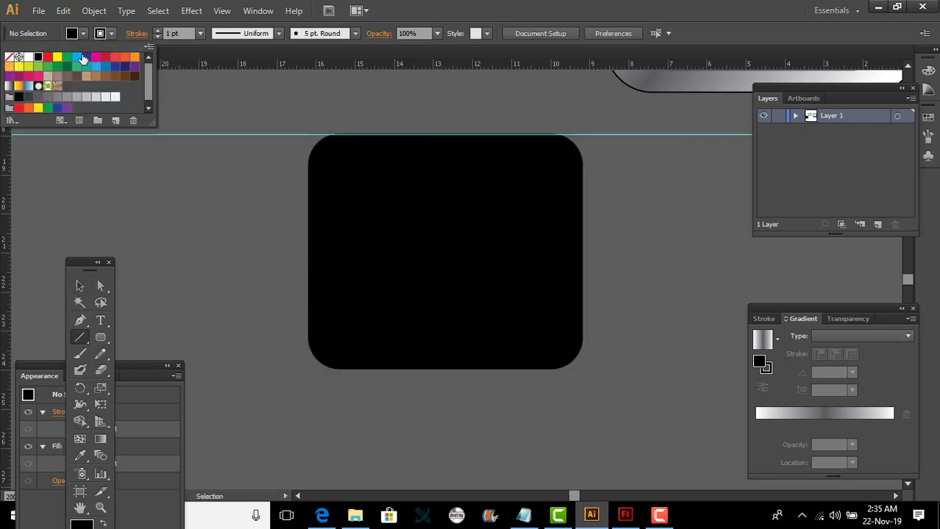
left_click(28, 58)
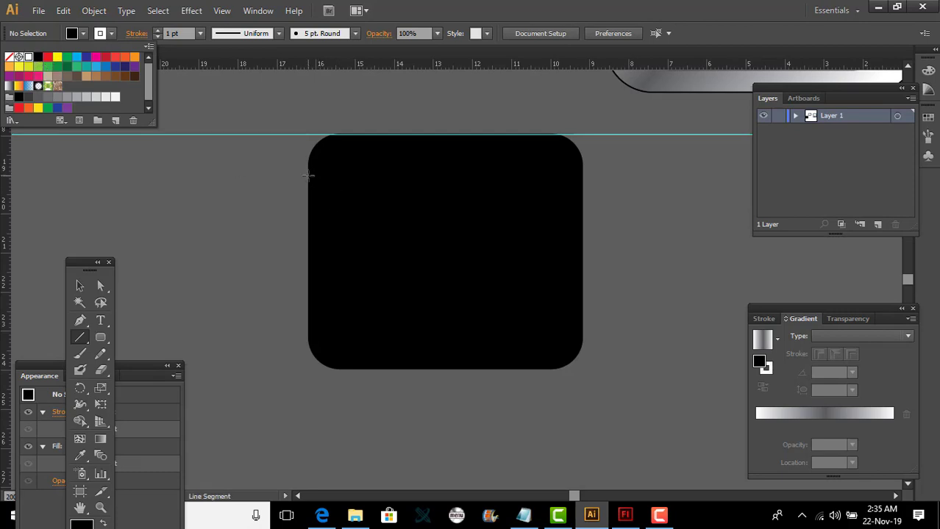
left_click(309, 175)
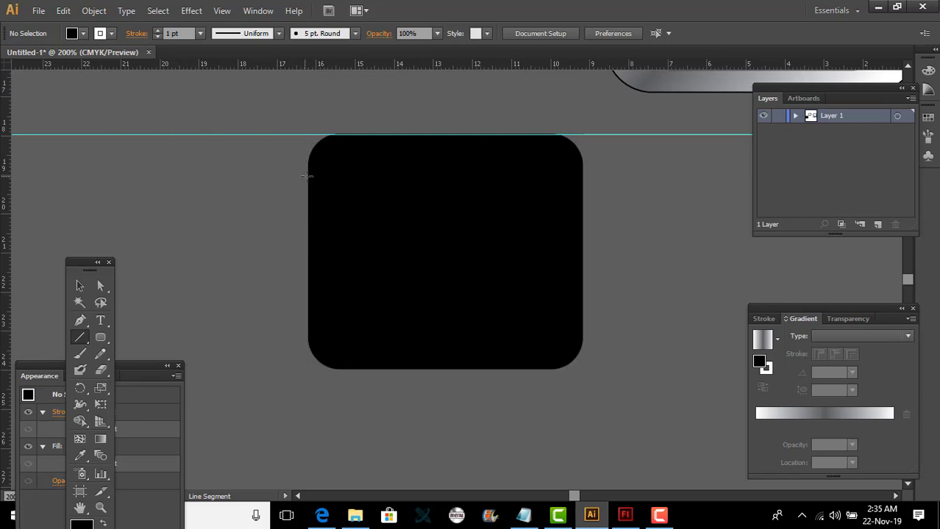
left_click_drag(308, 175, 581, 177)
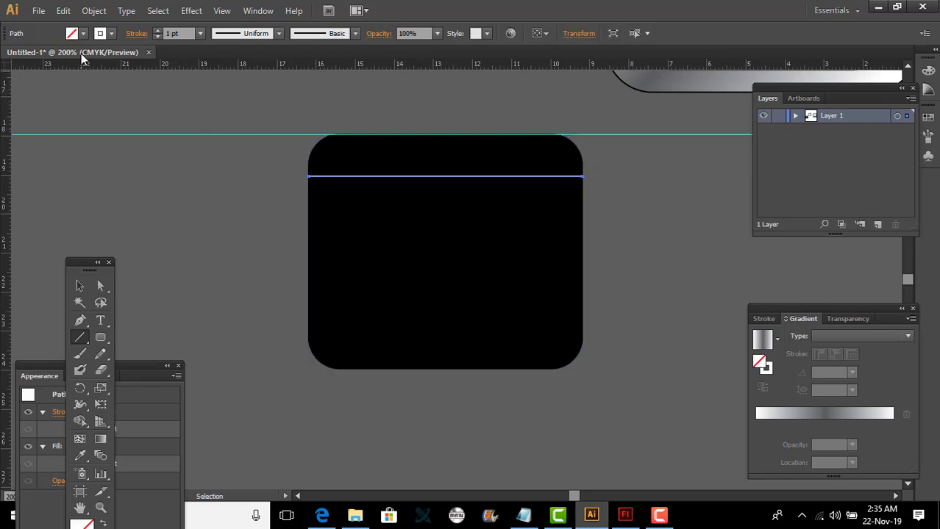
left_click(80, 285)
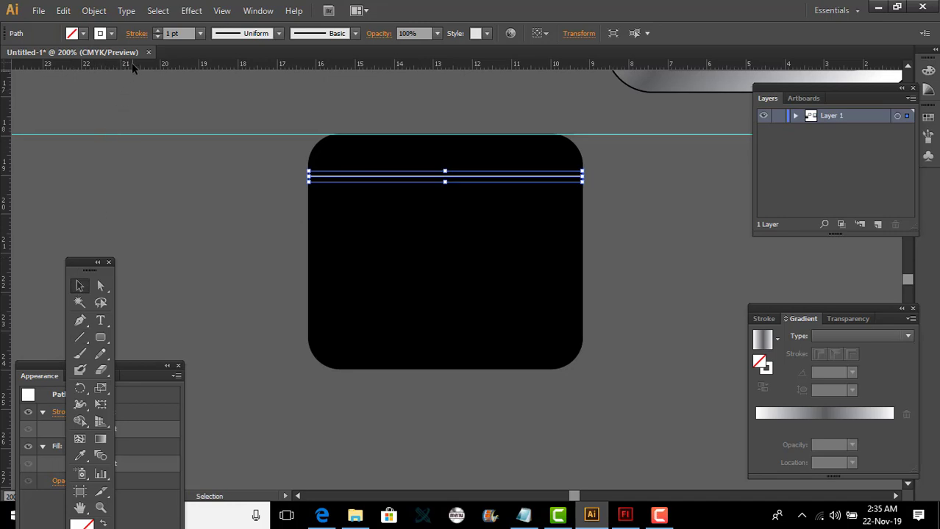
Add a horizontal ruler guide along the white line and another about 1 cm below it.
left_click_drag(131, 62, 104, 164)
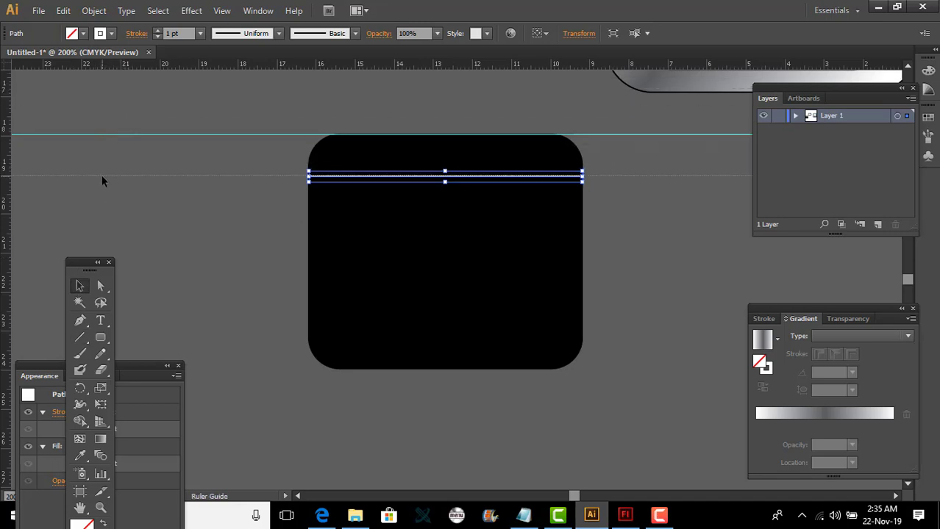
left_click(102, 178)
left_click(103, 176)
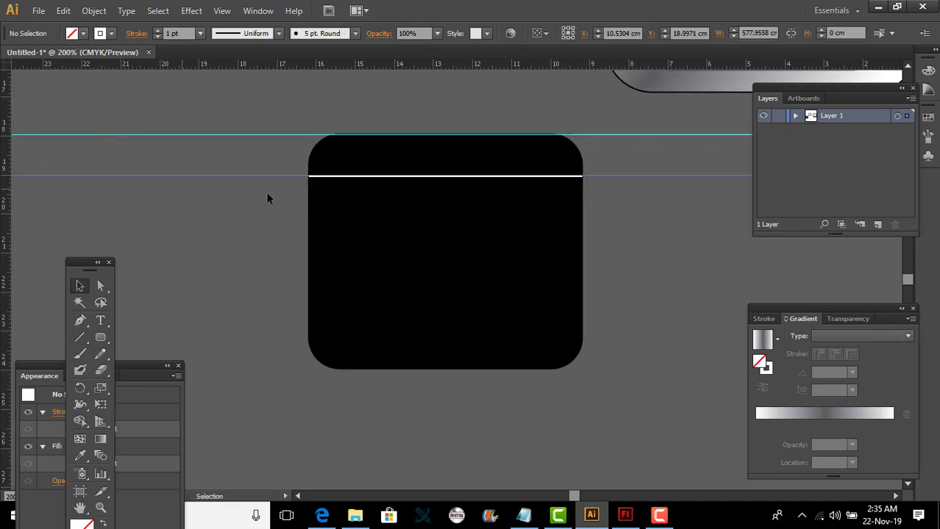
left_click_drag(159, 64, 151, 214)
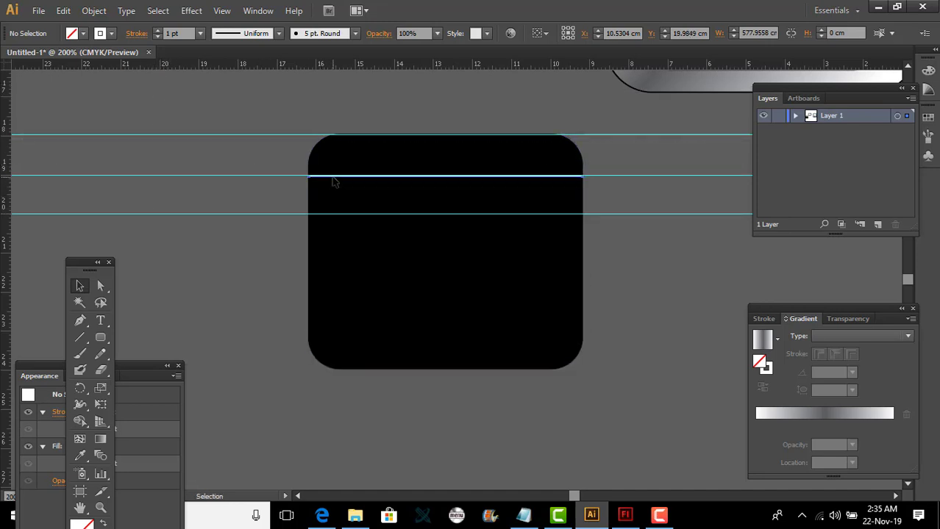
Duplicate the white line and move the copy onto the lowest guide, its ends lined up with the black rectangle's sides.
left_click(332, 177)
key("ctrl+c")
key("ctrl+v")
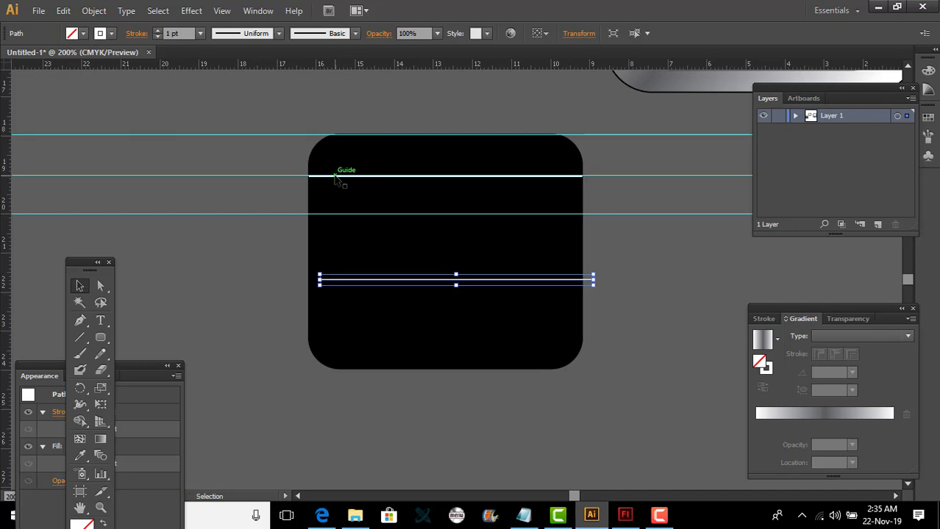
key("Up")
key("Up")
key("Up")
key("Up")
key("Up")
key("Up")
key("Up")
key("Up")
key("Up")
key("Up")
key("Up")
key("Up")
key("Up")
key("Up")
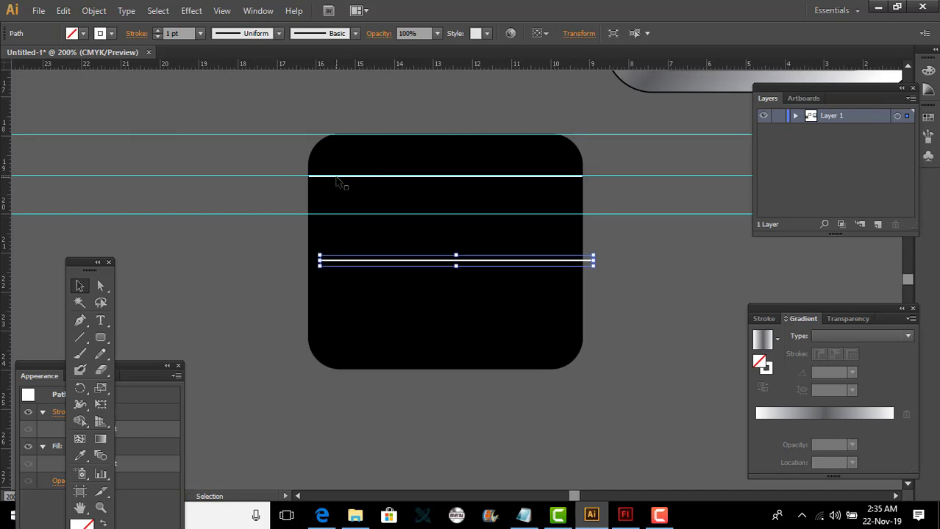
key("Up")
key("Up")
key("Up")
key("Up")
key("Up")
key("Up")
key("Up")
key("Up")
key("Up")
key("Up")
key("Up")
key("Up")
key("Up")
key("Up")
key("Up")
key("Up")
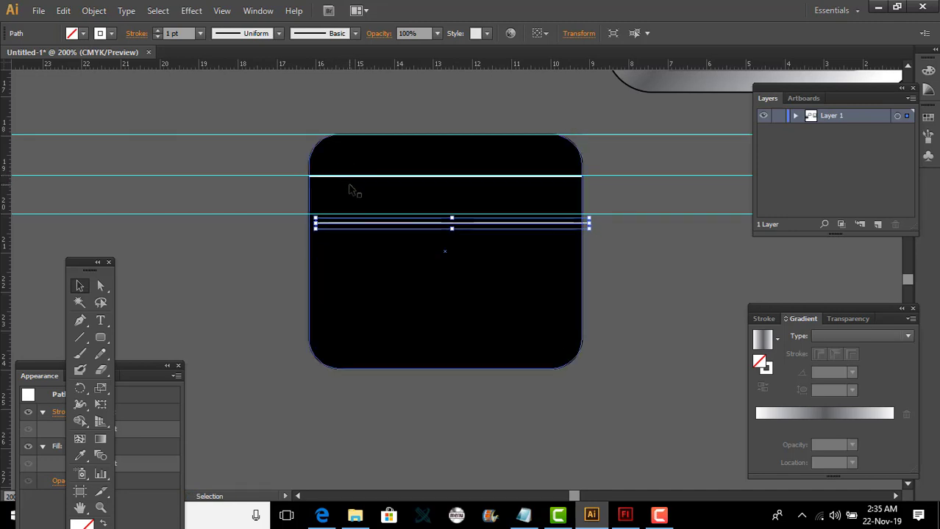
key("Up")
key("Up")
key("Left")
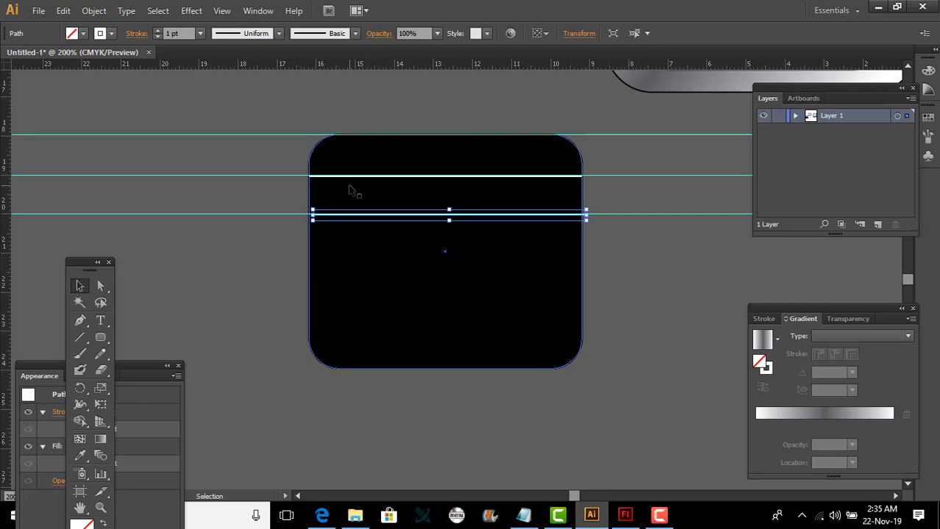
key("Up")
left_click(278, 267)
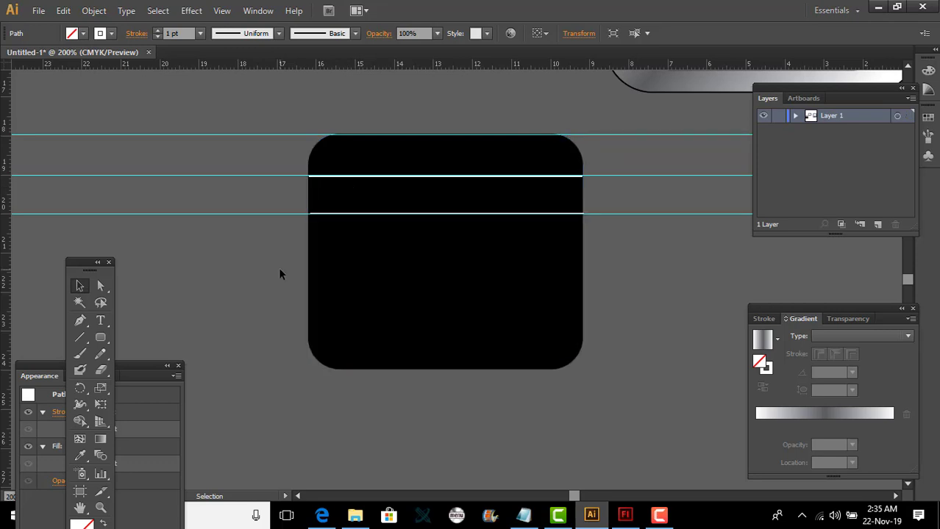
left_click(334, 214)
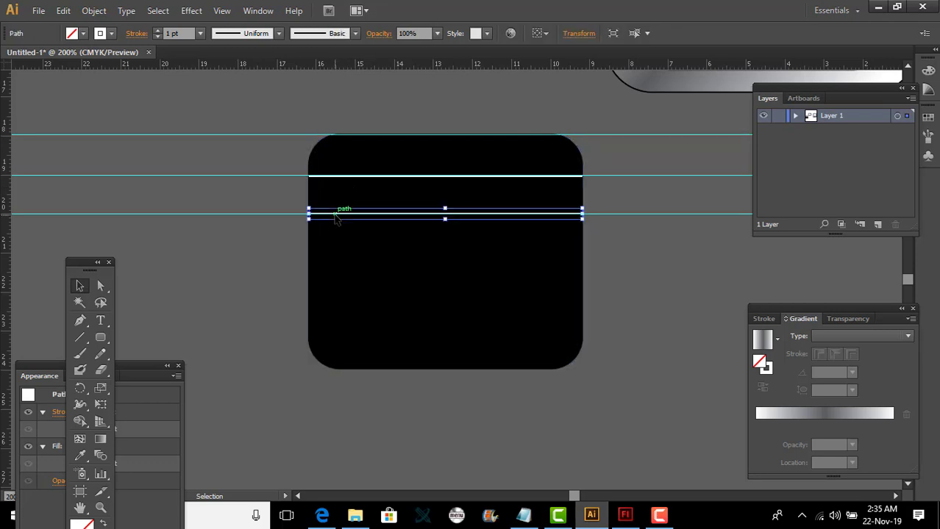
left_click(235, 258)
Duplicate both white lines together and place the copies below them at about 1 cm spacing, spanning the black rectangle's width.
left_click(371, 177)
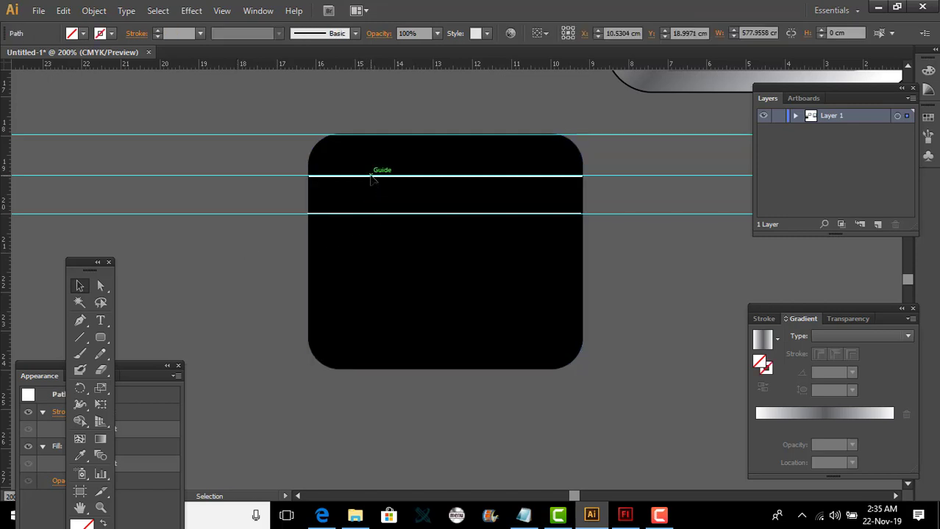
left_click(370, 180)
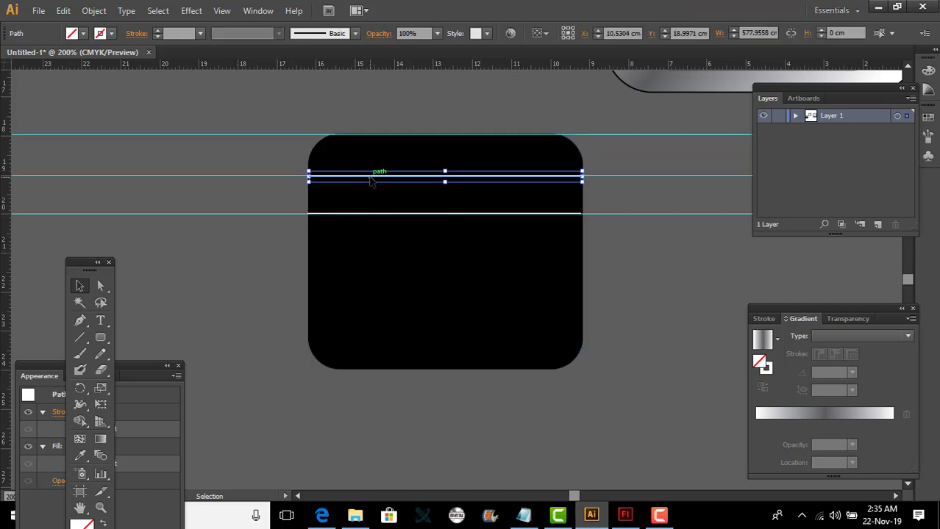
left_click(360, 214, "shift")
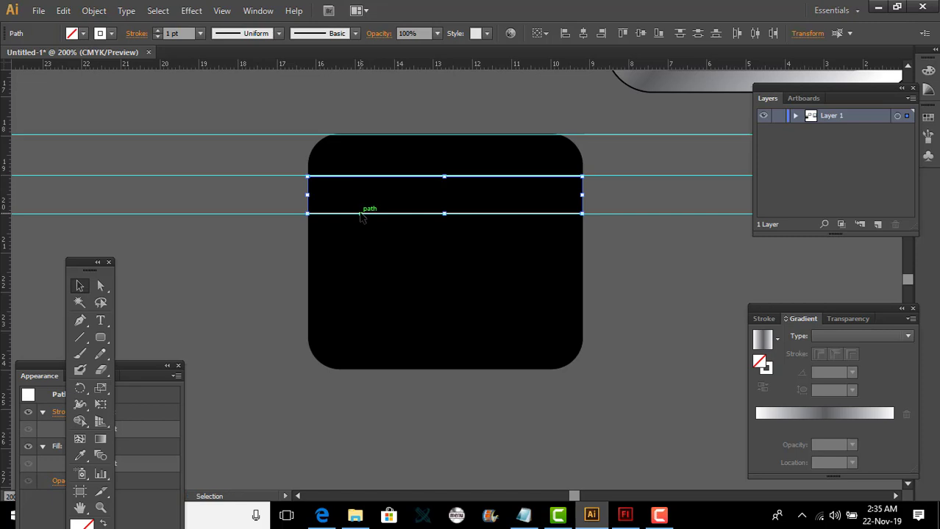
key("ctrl+c")
key("ctrl+v")
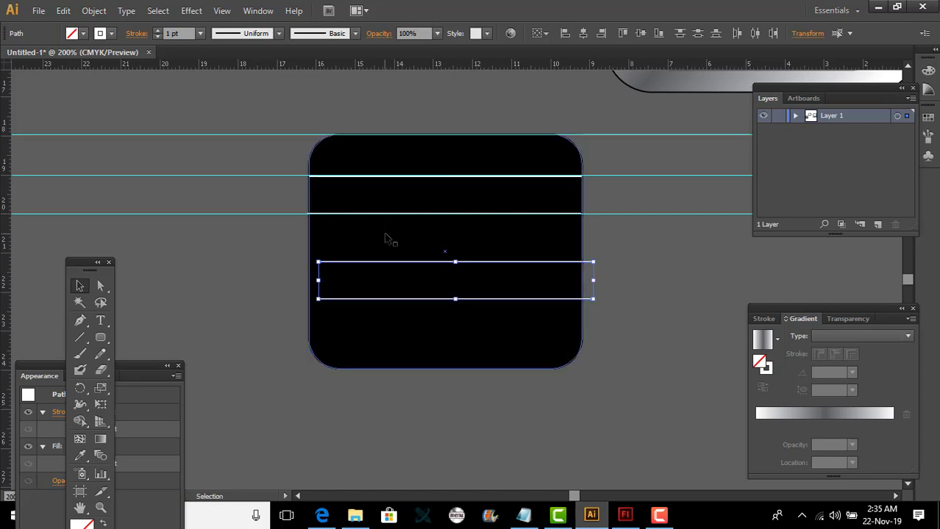
key("Left")
key("Up")
key("Up")
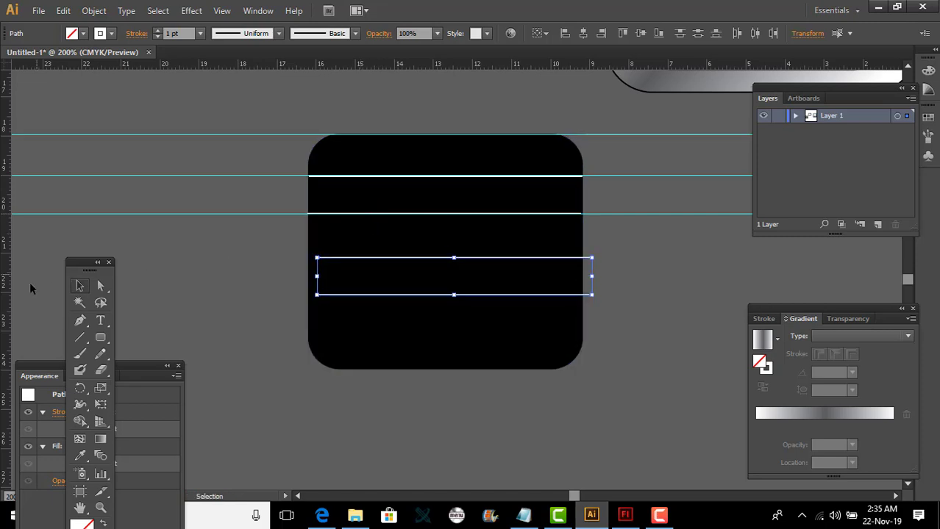
key("Left")
key("Up")
key("Up")
key("Up")
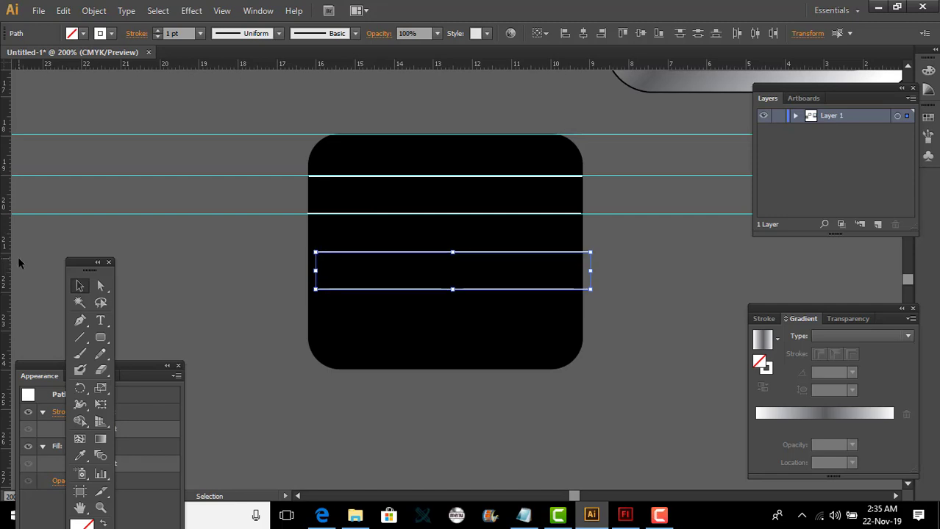
key("Left")
key("Left")
key("Left")
key("Left")
key("Left")
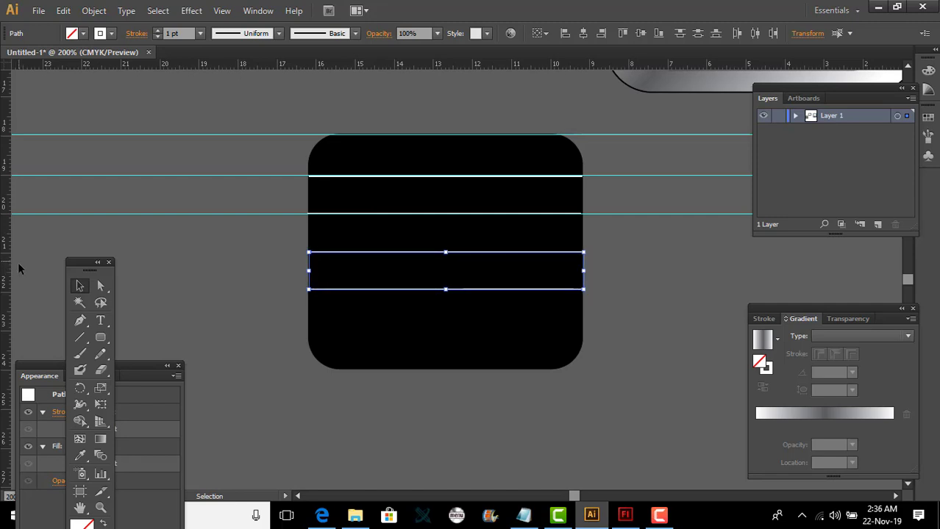
left_click(249, 335)
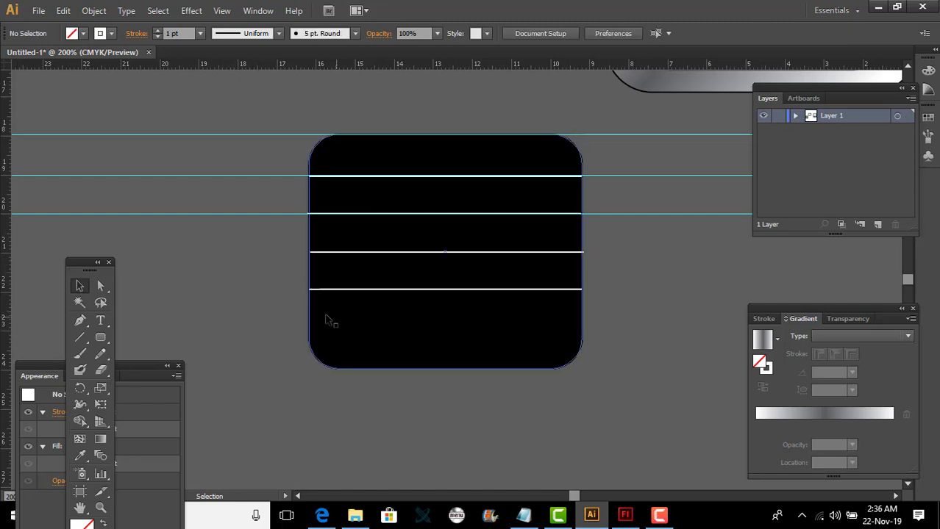
Shift the third white line slightly left to line it up with the black rectangle's sides.
key("ctrl+z")
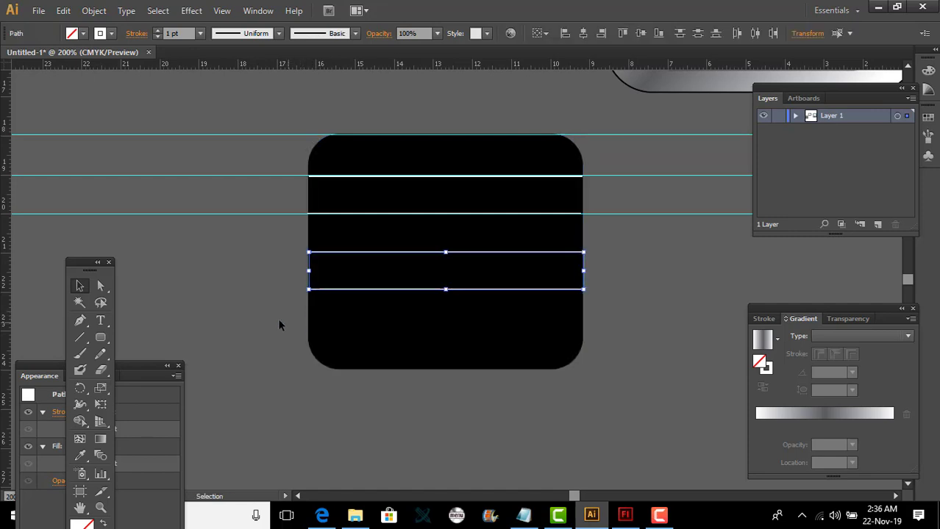
key("ctrl+h")
left_click(274, 317)
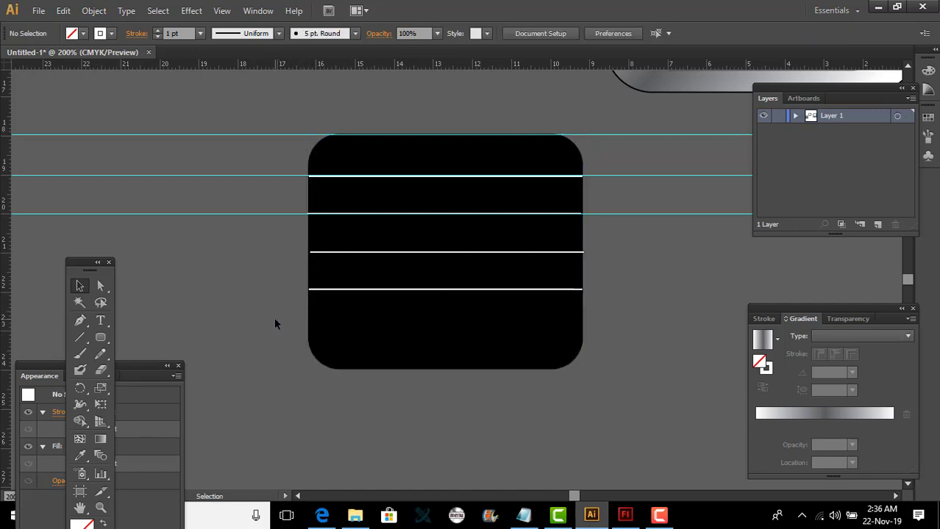
left_click(349, 253)
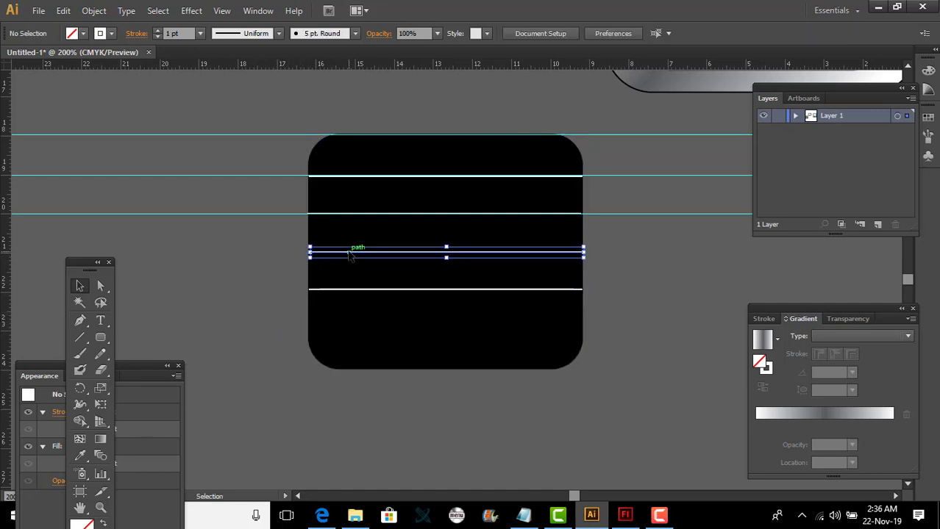
left_click(243, 262)
left_click(336, 252)
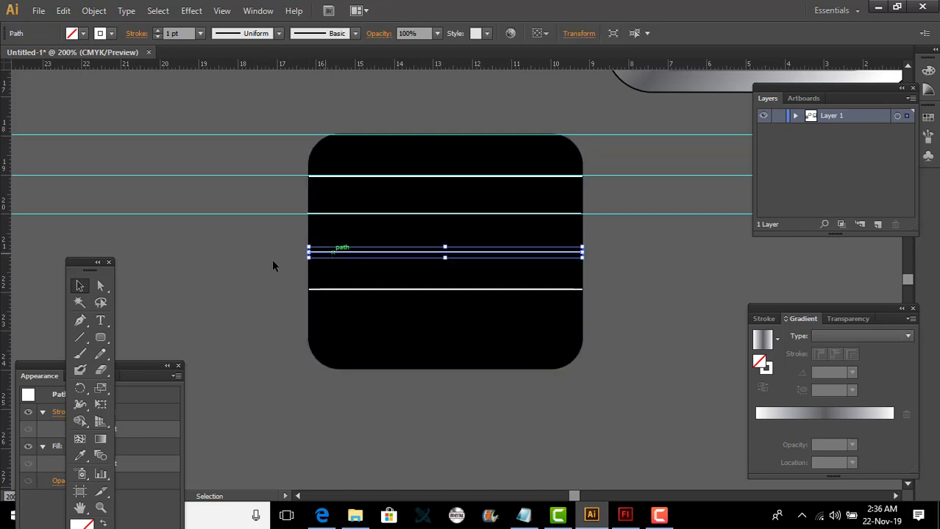
left_click(250, 263)
Paste another pair of white lines and move it below the fourth line, with its lower line on the rectangle's bottom edge.
left_click(362, 277)
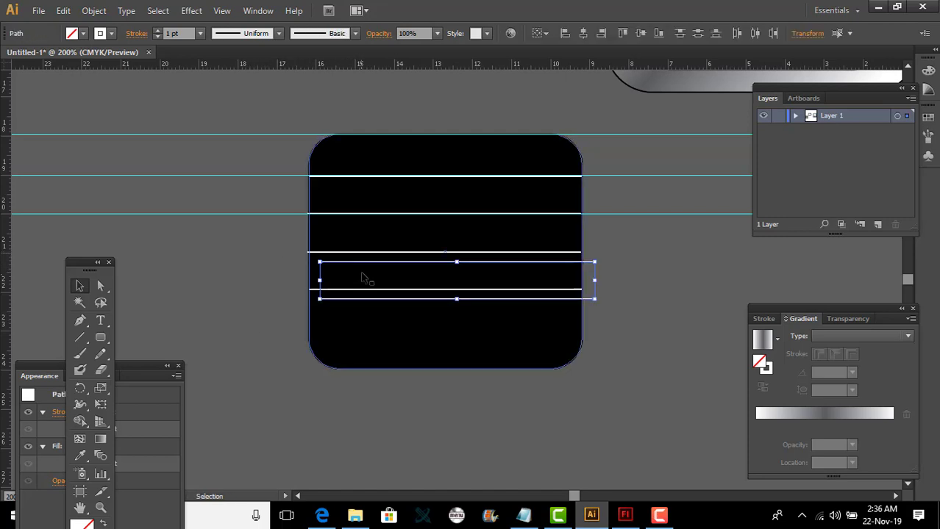
key("Down")
key("Down")
key("Down")
key("Down")
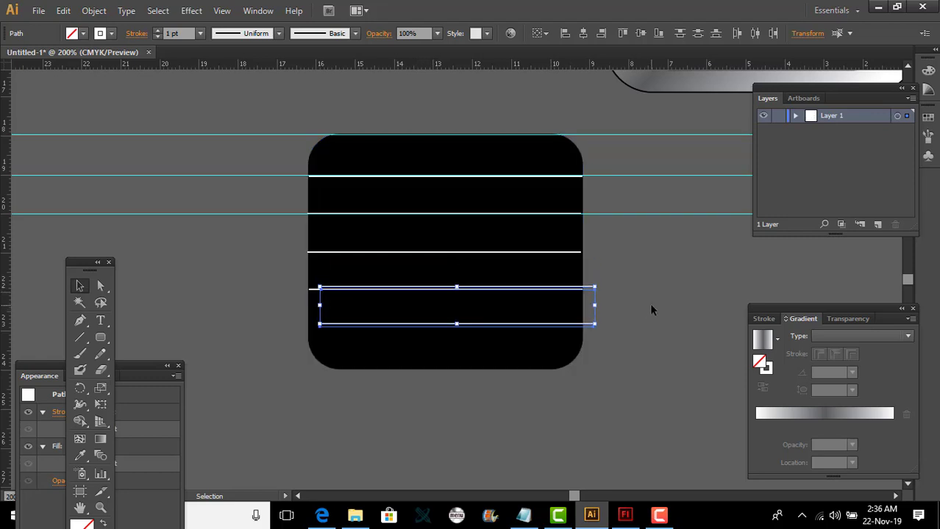
key("Down")
key("Down")
key("Down")
key("Down")
key("Down")
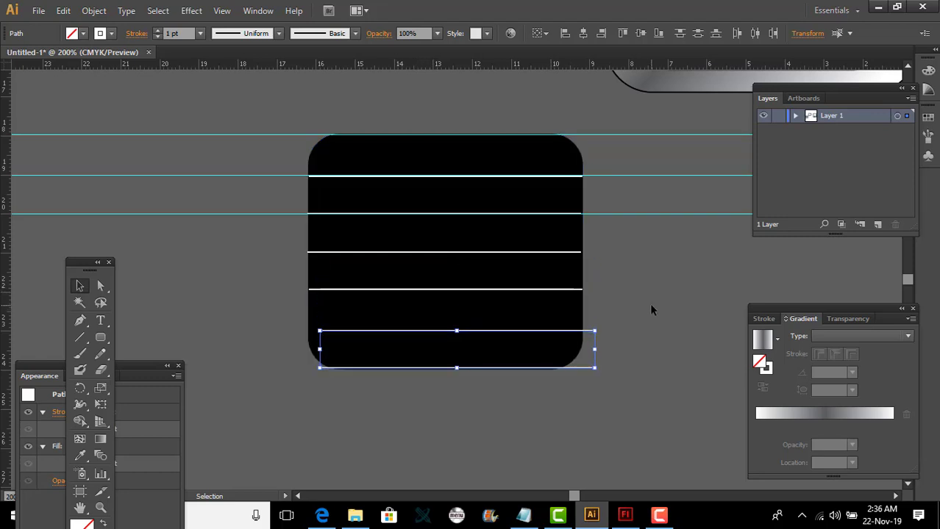
key("Left")
key("Left")
key("Left")
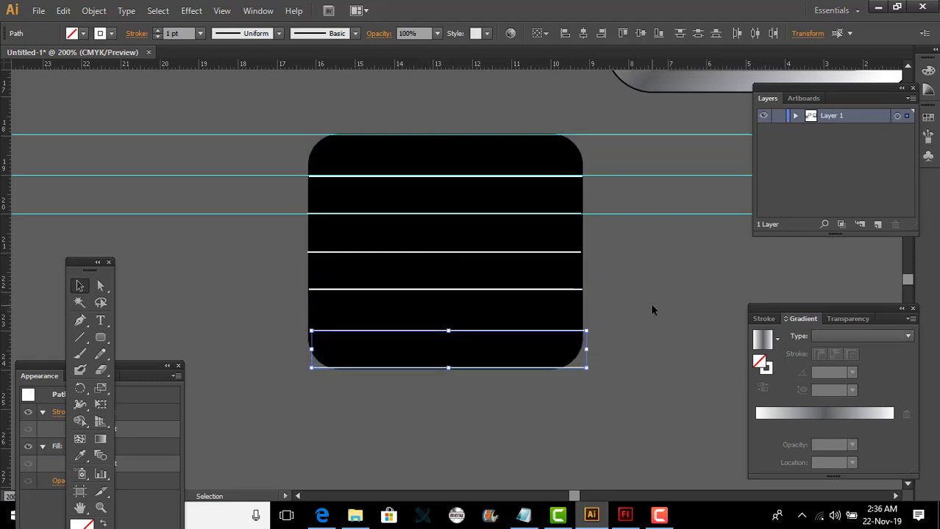
key("Left")
key("Left")
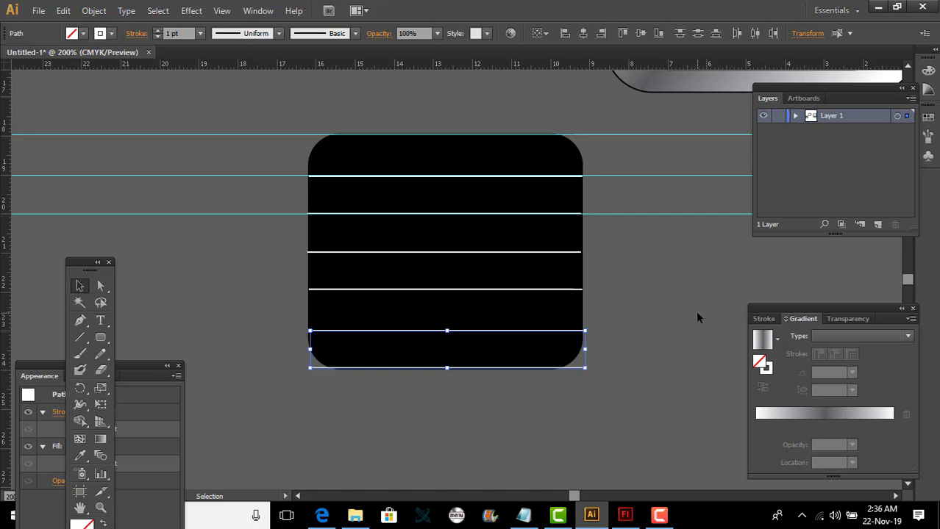
Delete the extra white line lying on the black rectangle's bottom edge.
left_click(572, 367)
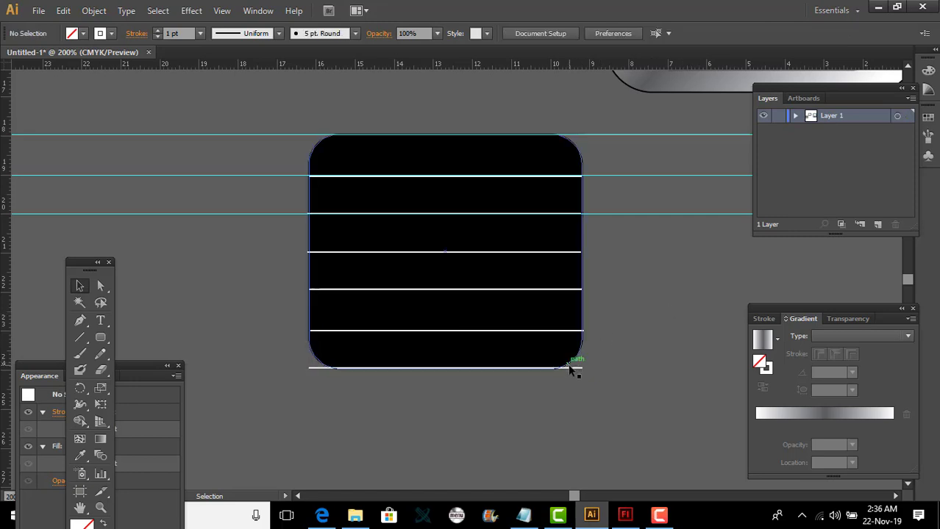
left_click(571, 368)
left_click(600, 383)
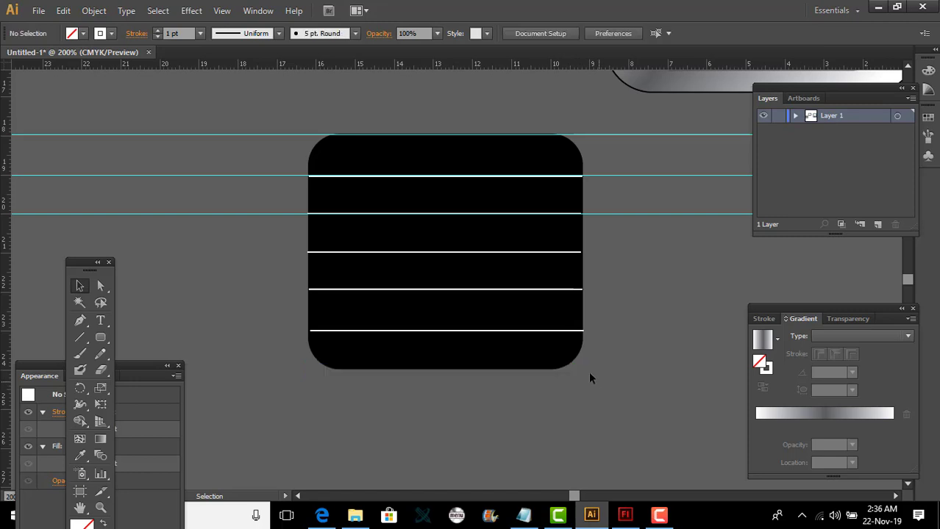
Duplicate all five horizontal white lines and rotate the copies 90° to form the vertical grid lines.
left_click(544, 331)
left_click(541, 289, "shift")
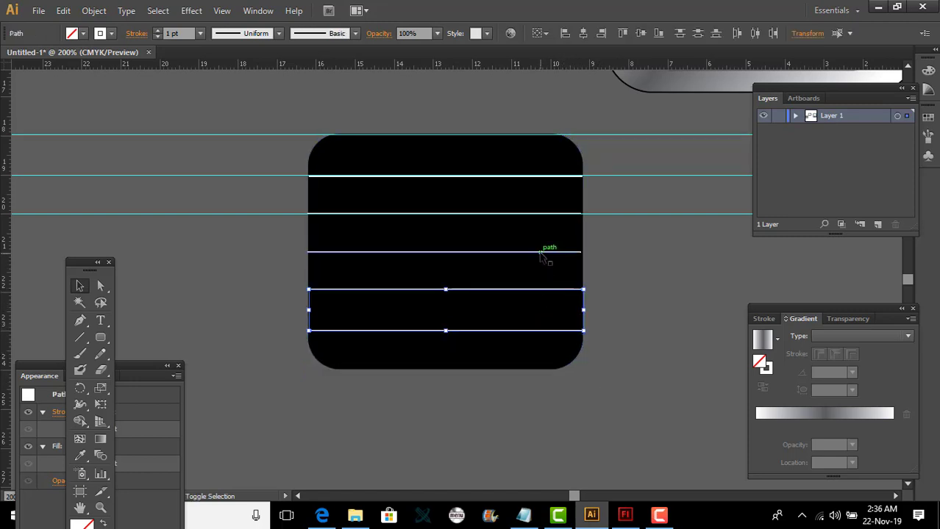
left_click(541, 252, "shift")
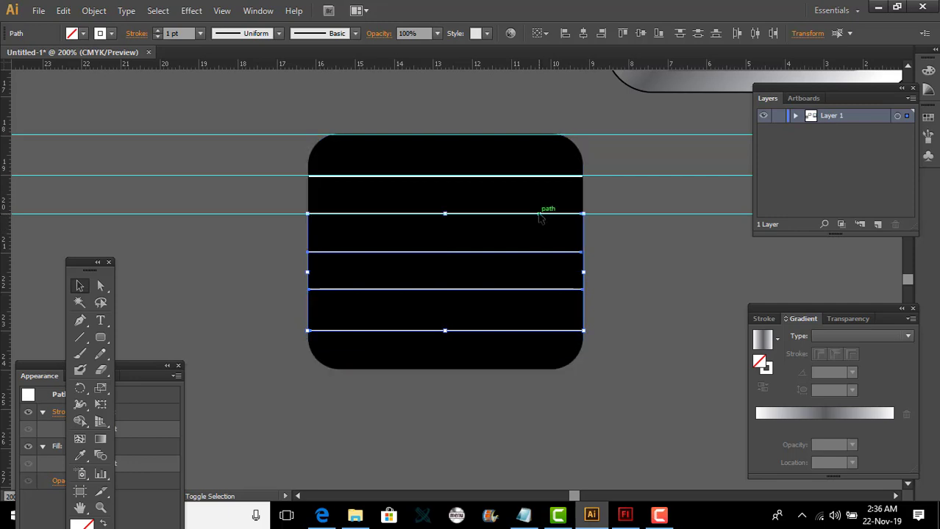
left_click(331, 177, "shift")
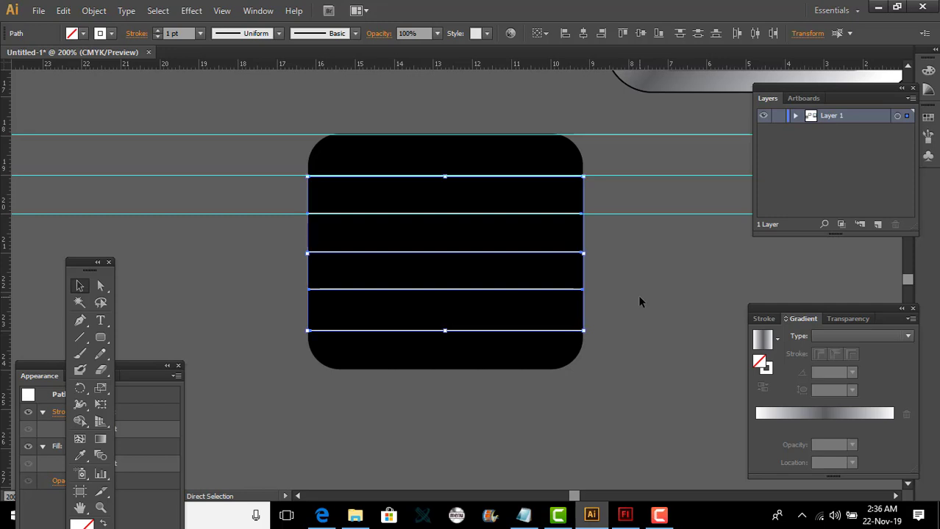
key("ctrl+v")
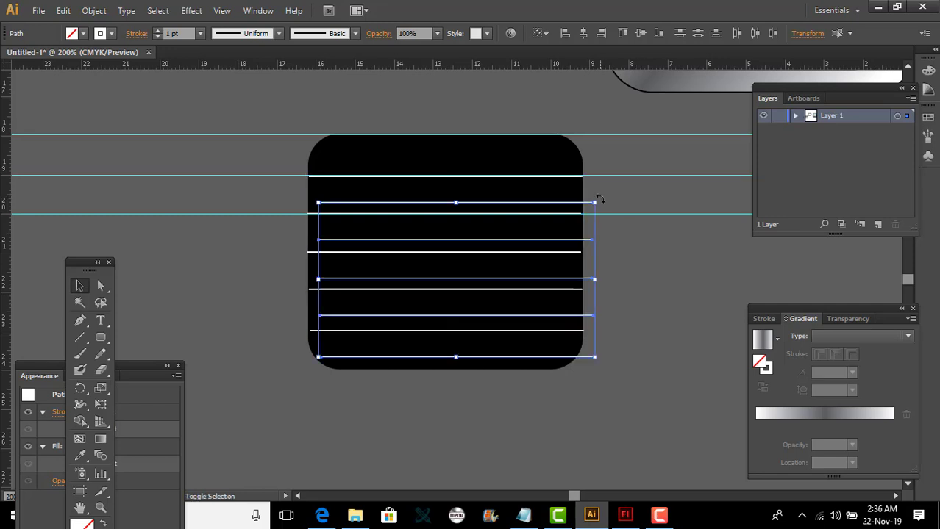
left_click_drag(600, 200, 581, 380)
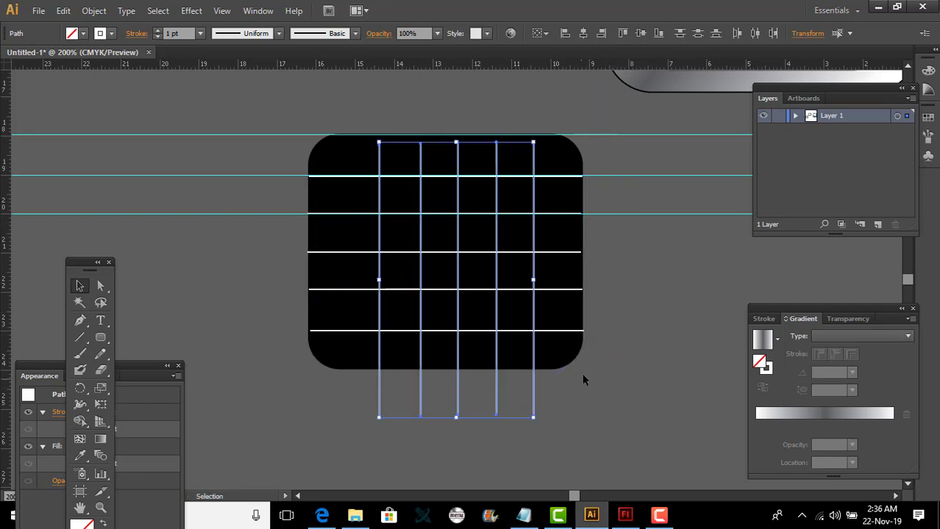
Move the five vertical lines about 0.5 cm left across the black rectangle and deselect them.
key("Left")
key("Left")
key("Left")
key("Left")
key("Left")
key("Left")
key("Left")
key("Left")
key("Left")
key("Left")
key("Left")
key("Left")
key("Left")
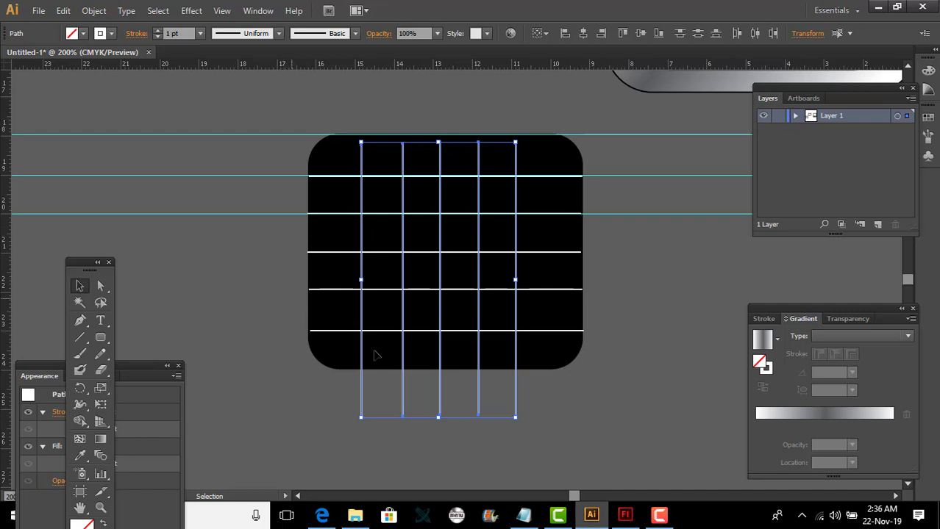
left_click(273, 320)
left_click_drag(265, 120, 615, 457)
left_click(208, 189)
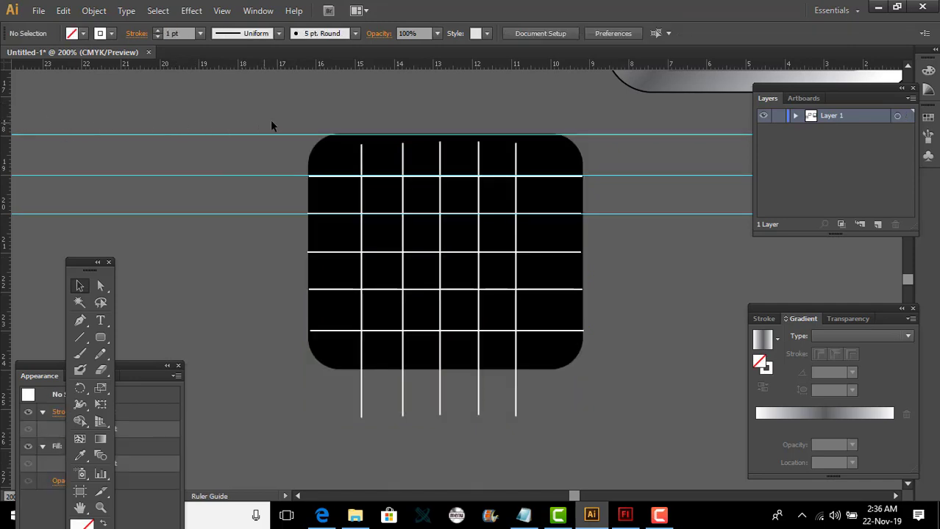
Place a vertical guide at the 17 cm ruler mark and move the black rectangle with all its grid lines left until its edge meets the guide.
left_click_drag(278, 126, 277, 121)
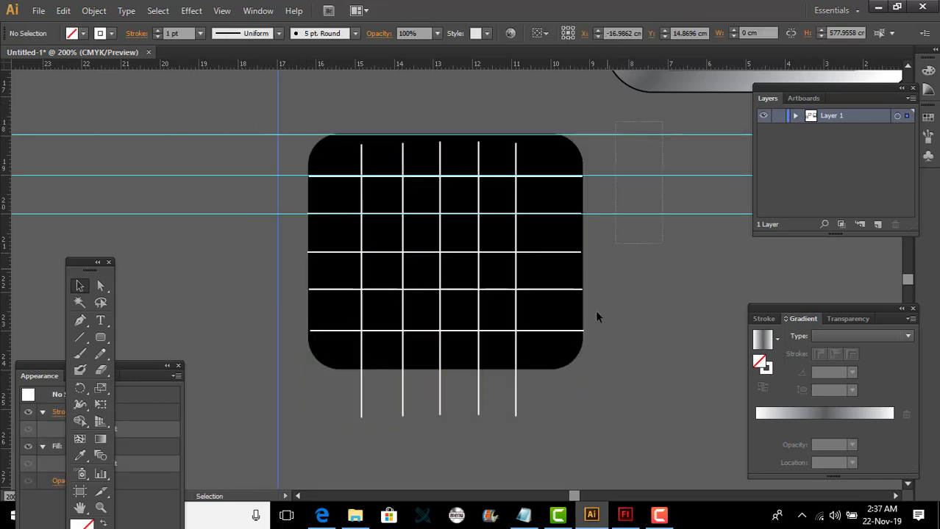
key("ctrl+a")
key("Left")
key("Left")
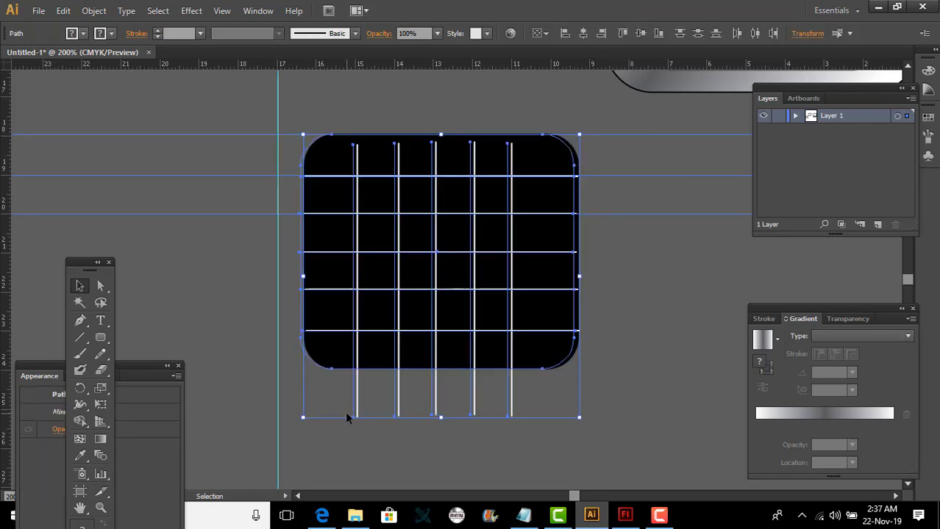
key("Left")
key("Left")
key("Left")
key("Left")
key("Left")
key("Left")
key("Left")
key("Left")
key("Left")
key("Left")
key("Left")
key("Left")
key("Left")
key("Left")
key("Left")
key("Left")
key("Left")
key("Left")
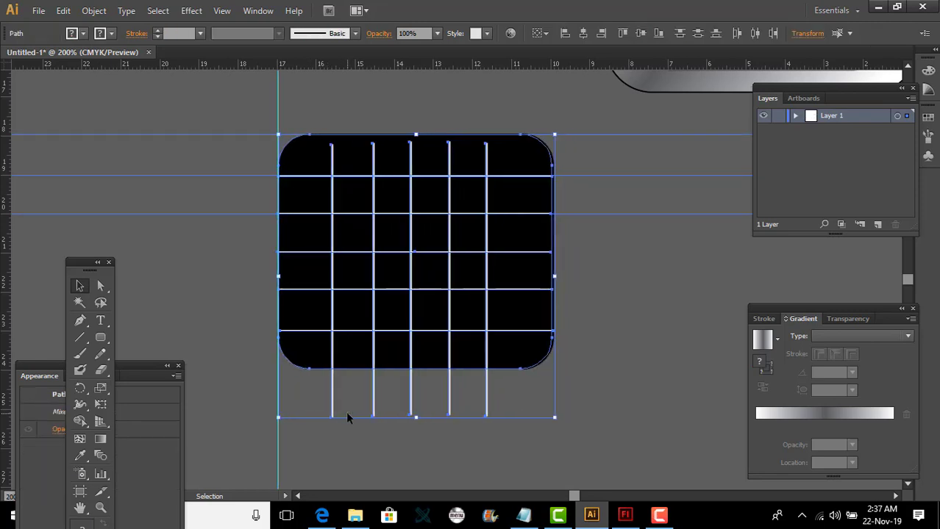
left_click(217, 233)
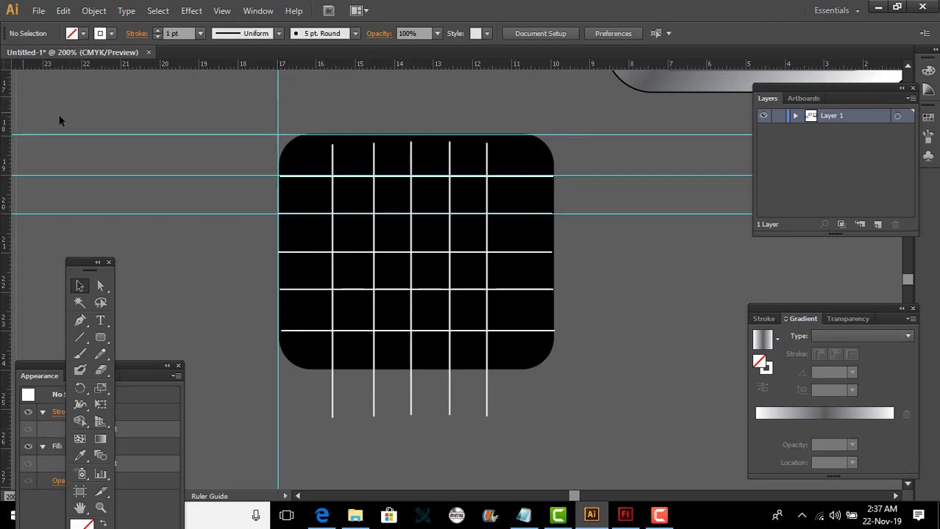
Place a vertical guide at the 16 cm ruler mark and move the five vertical lines left so the first one lines up with it.
left_click_drag(284, 127, 316, 126)
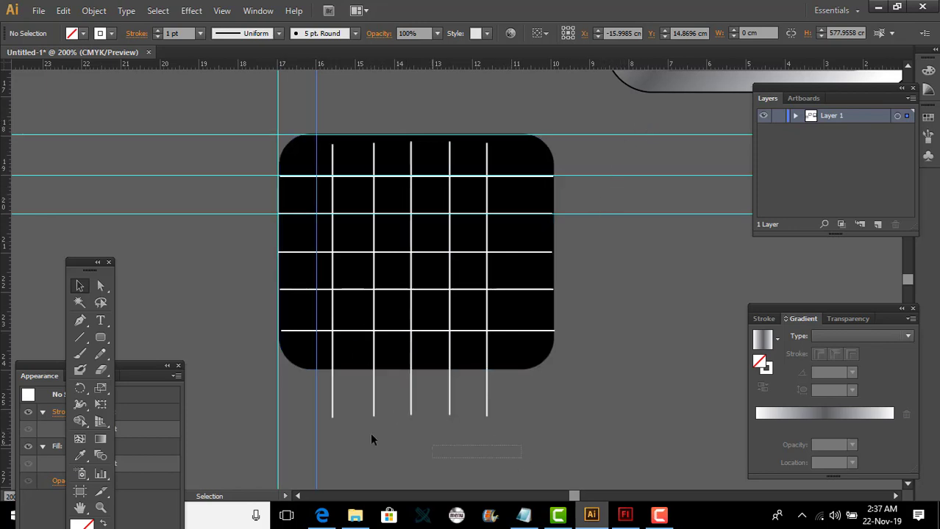
left_click_drag(318, 408, 319, 407)
key("Left")
key("Left")
key("Left")
key("Left")
key("Left")
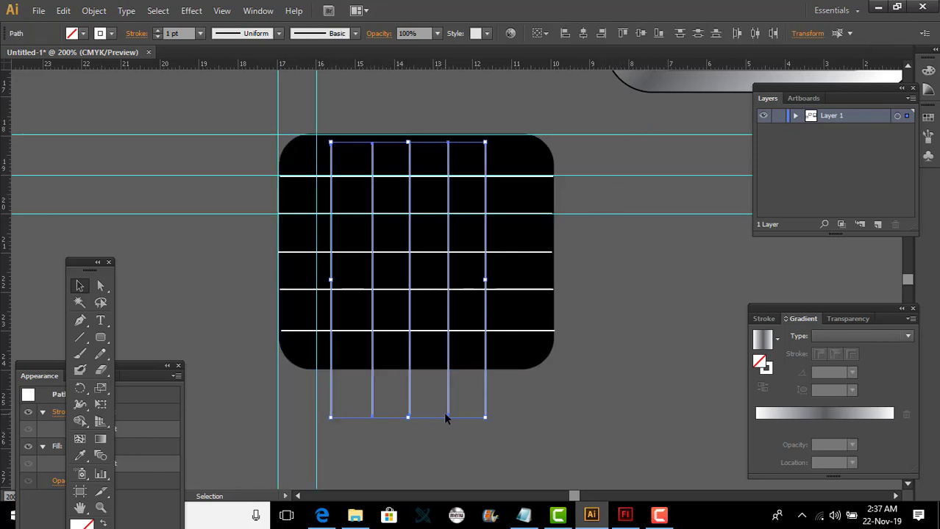
key("Left")
key("Left")
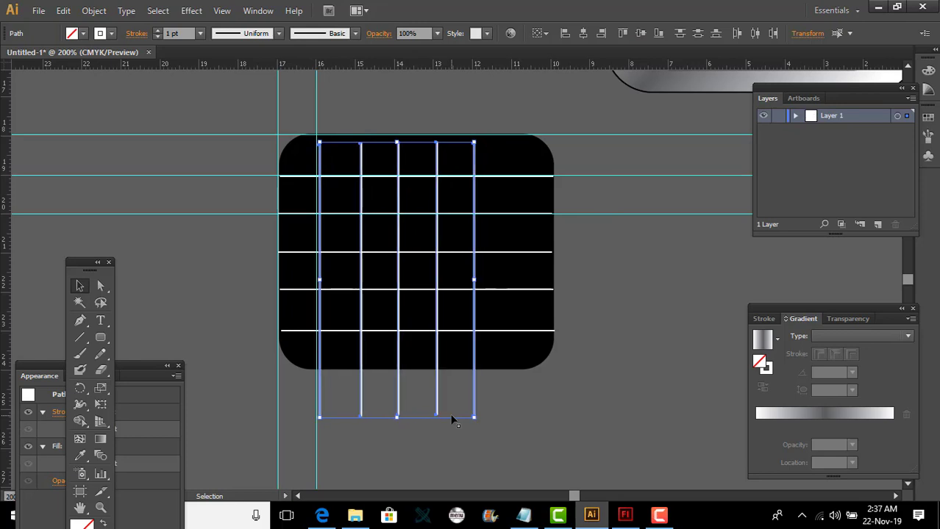
Move the five vertical lines up to the rectangle's top edge and shorten them to end near its bottom edge.
key("Up")
key("Up")
key("Up")
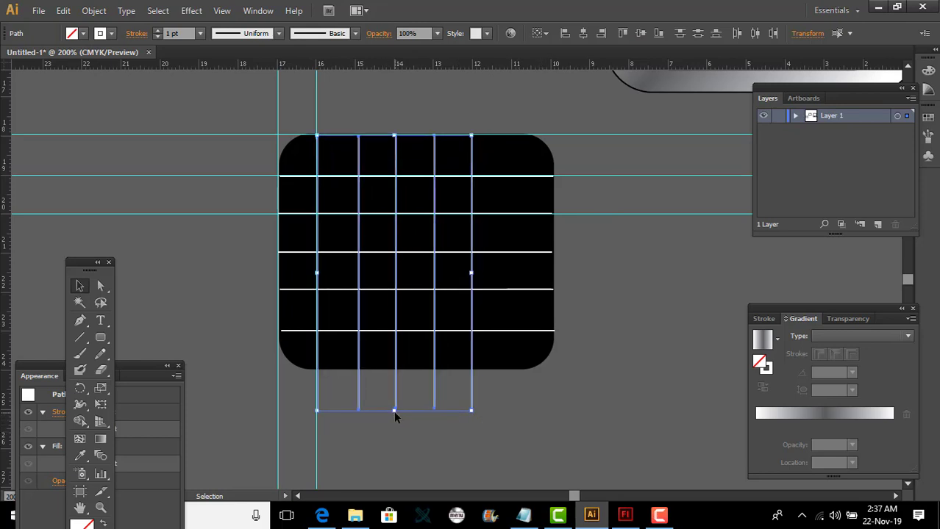
left_click(458, 397)
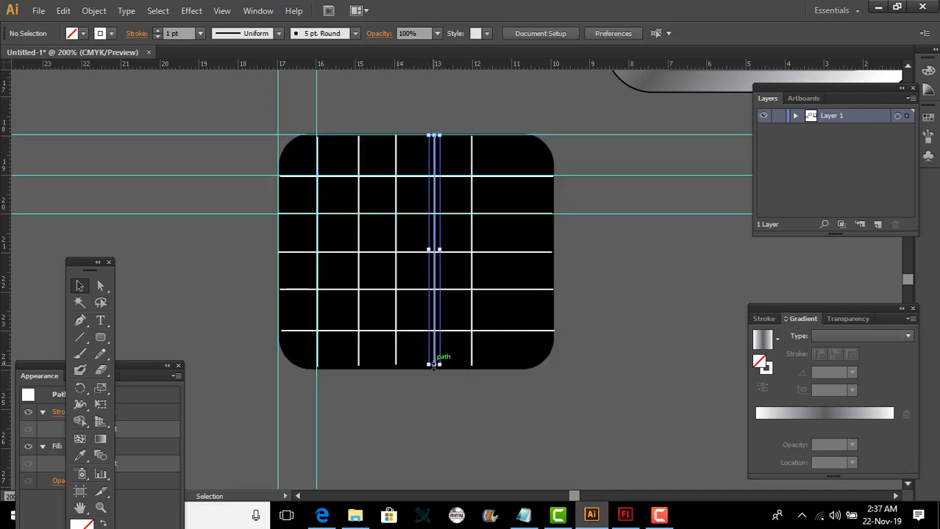